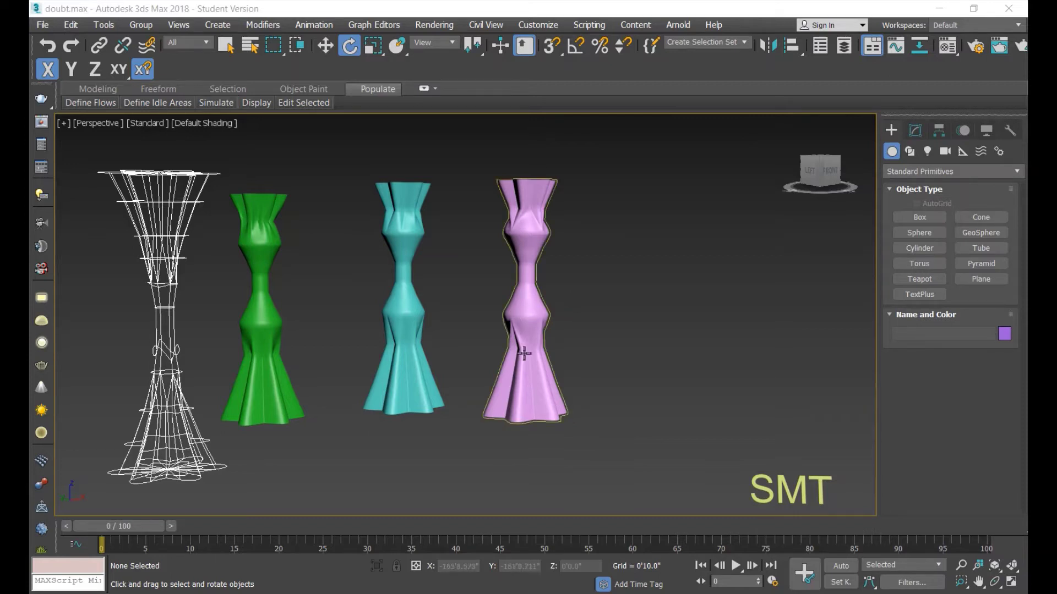
- Select Star012 and go to its Editable Spline level with Show End Result enabled
left_click(526, 320)
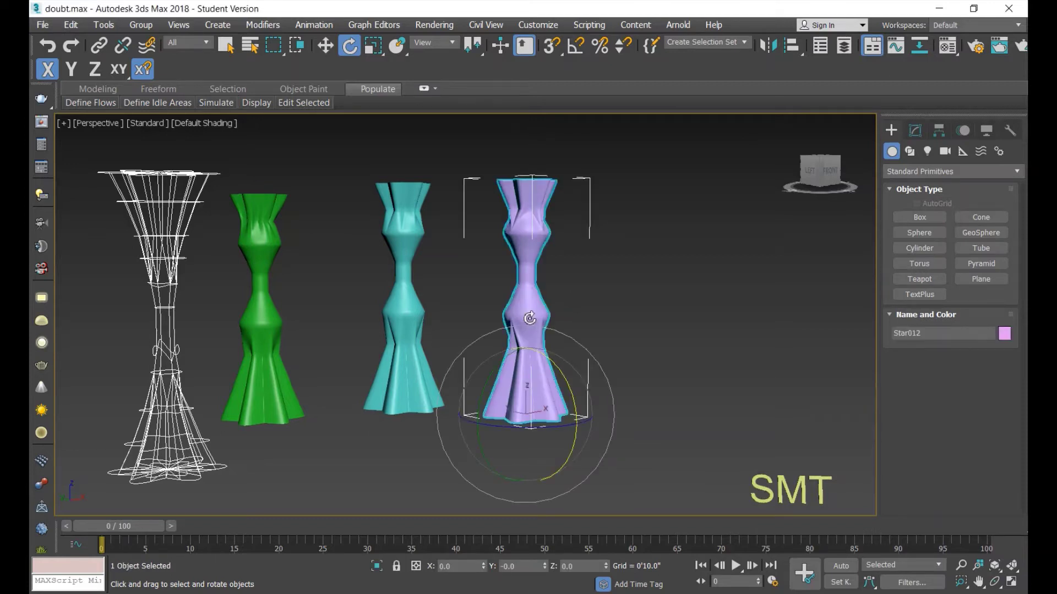
left_click(916, 133)
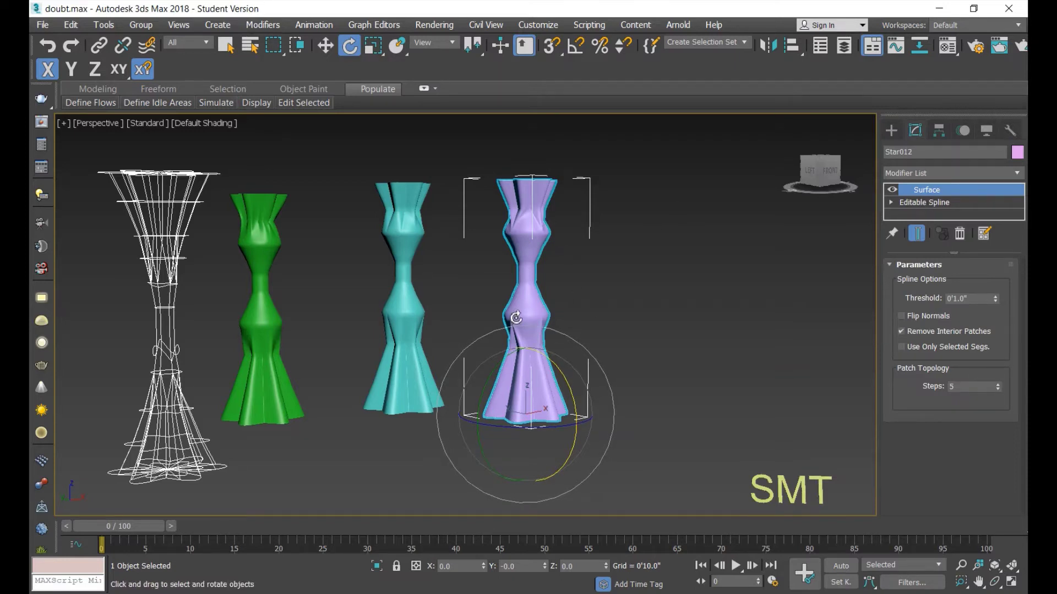
left_click(923, 203)
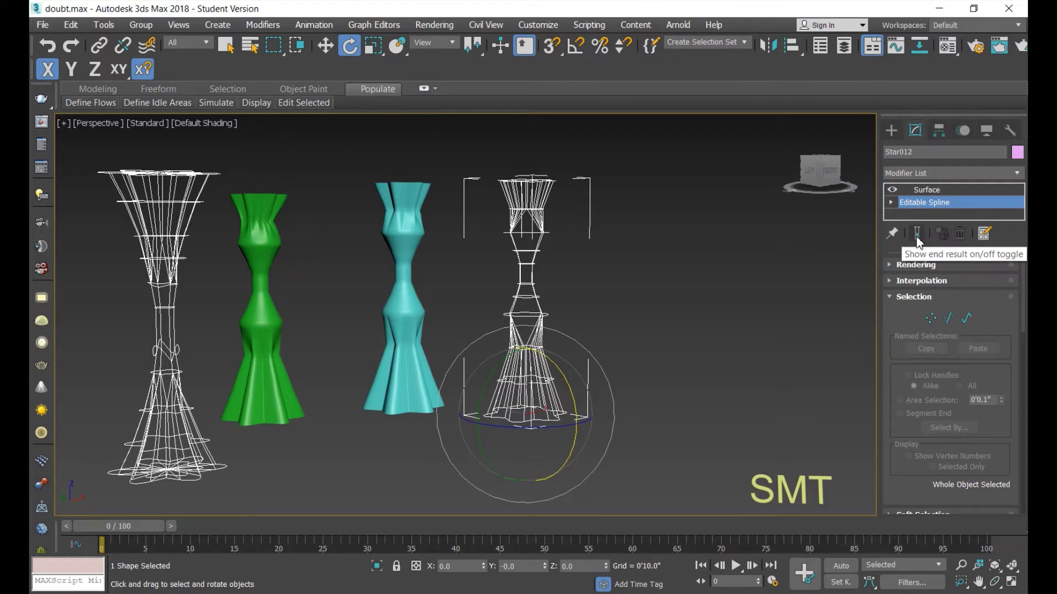
left_click(917, 234)
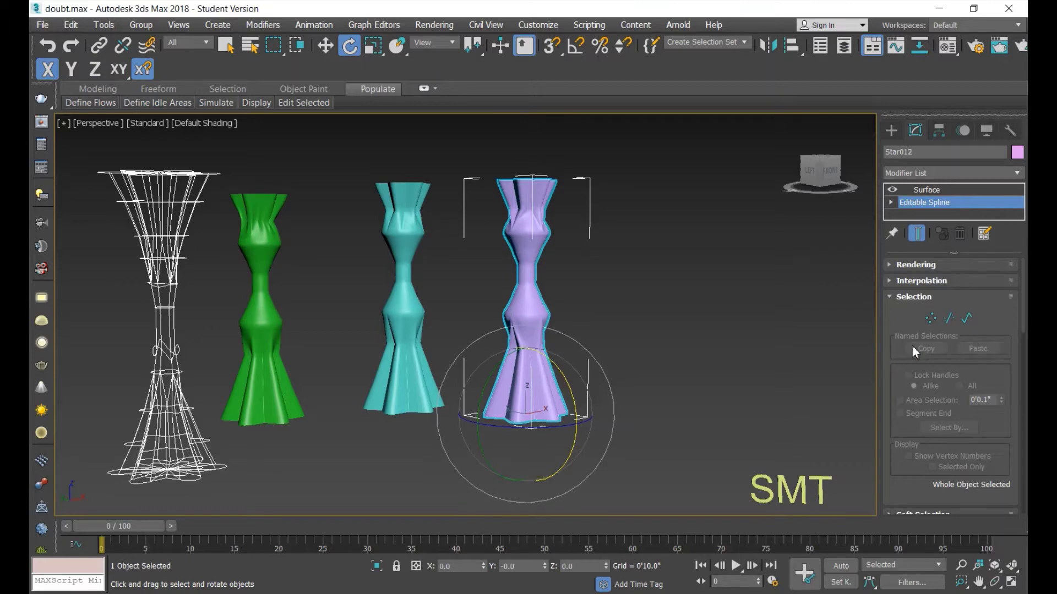
- At Spline sub-object level, select the middle horizontal ring around the vase's bulge
left_click(892, 204)
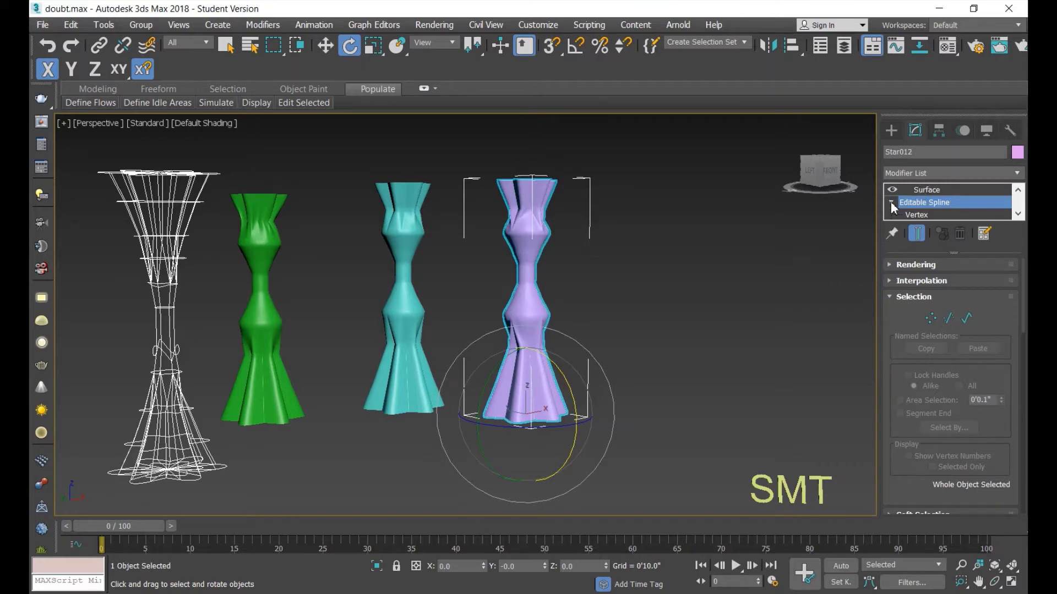
scroll(935, 208, "down", 1)
scroll(934, 209, "down", 2)
left_click(928, 204)
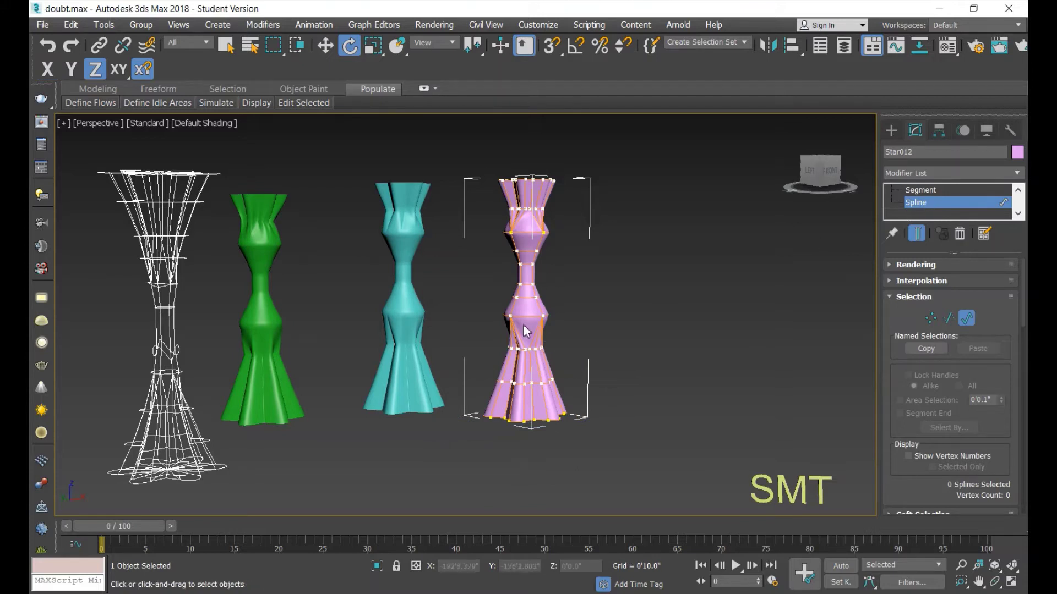
scroll(526, 310, "up", 4)
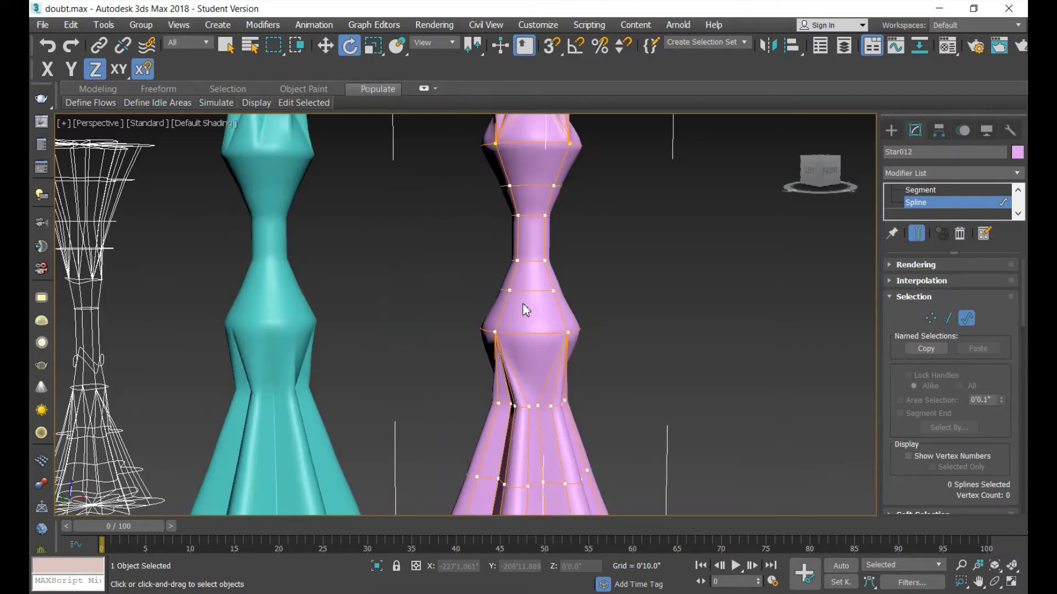
left_click(539, 332)
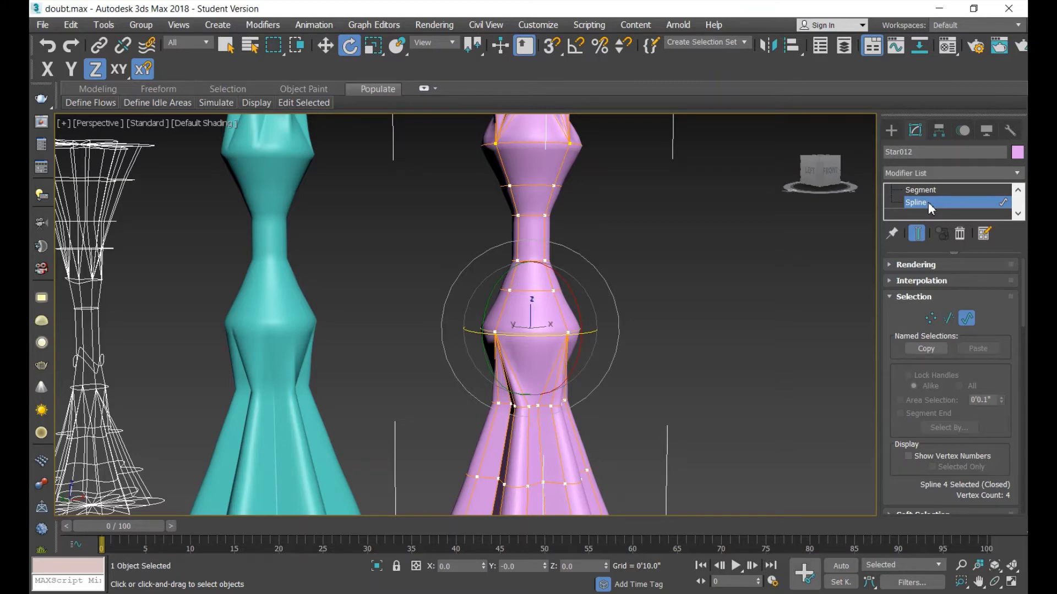
- At Vertex level, select the ring's four vertices via Select By Spline and enable Lock Handles
left_click(931, 319)
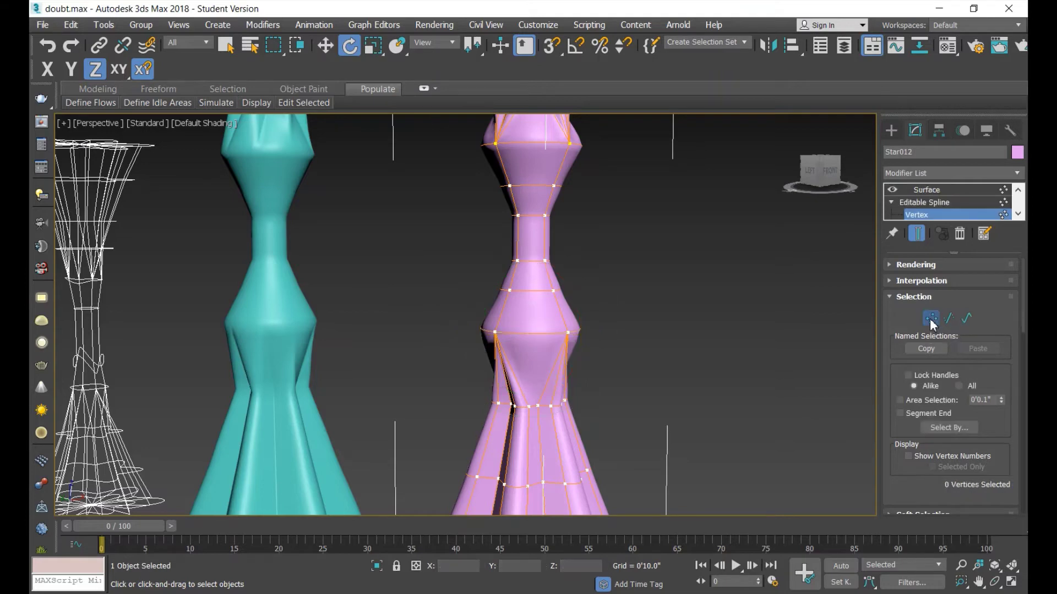
left_click(953, 433)
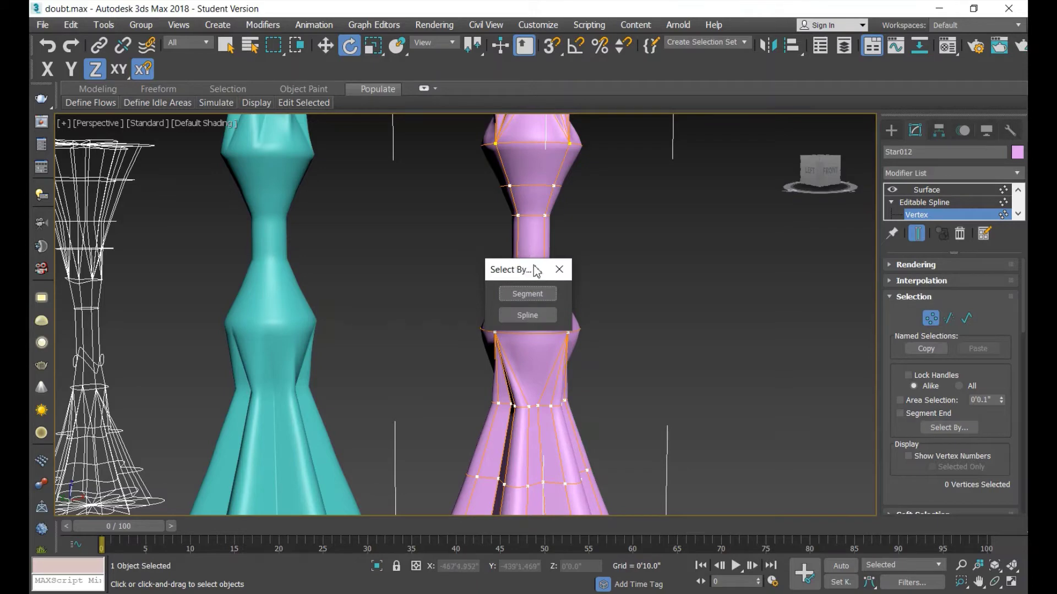
left_click_drag(538, 266, 727, 257)
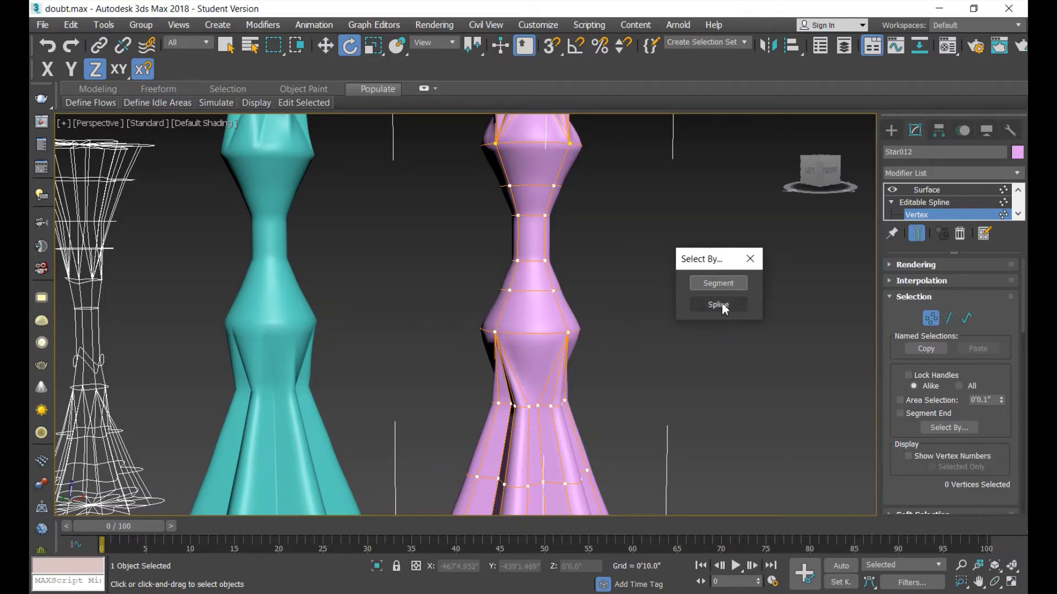
left_click(722, 306)
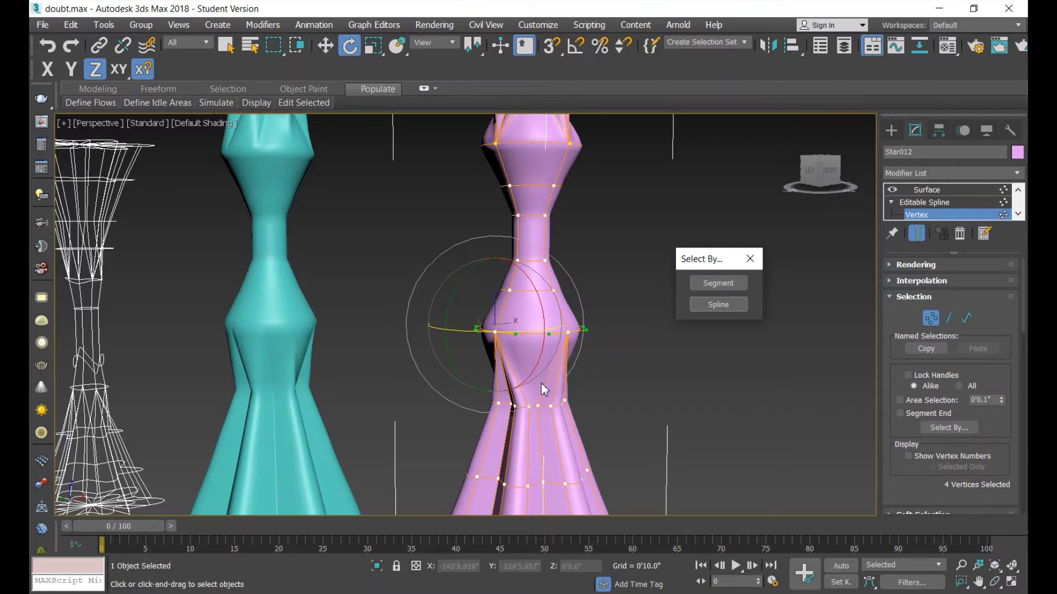
left_click(943, 376)
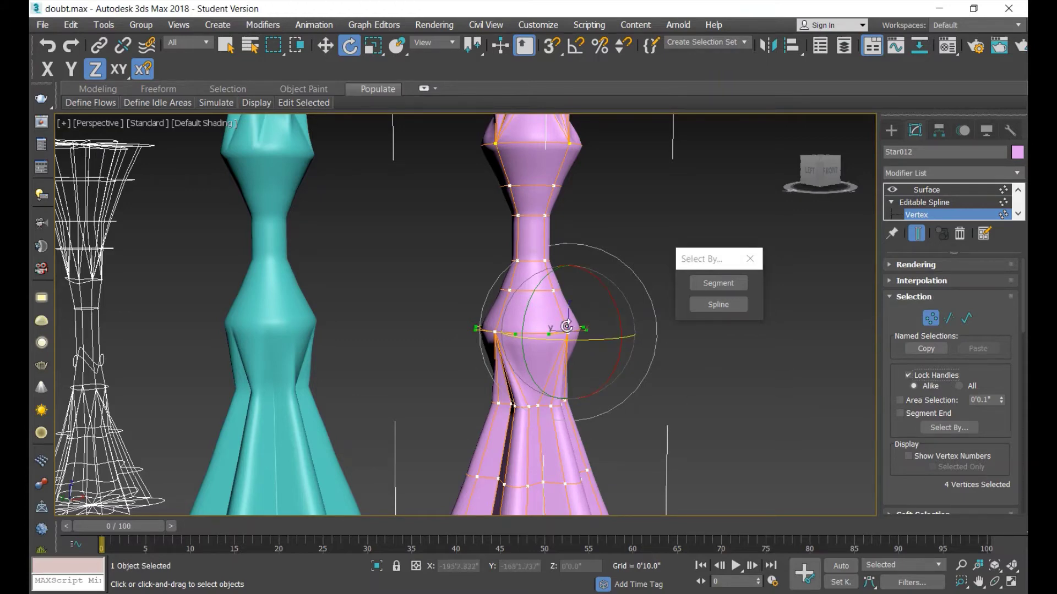
scroll(566, 327, "up", 3)
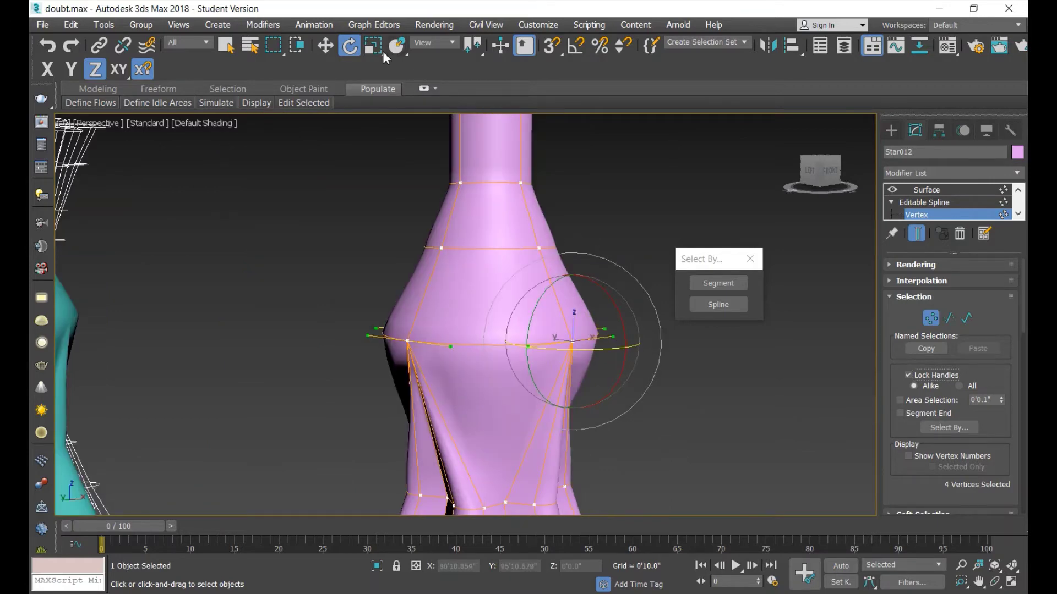
- Reshape the middle bulge by moving the ring's handles outward along X, then scaling them inward
left_click(328, 46)
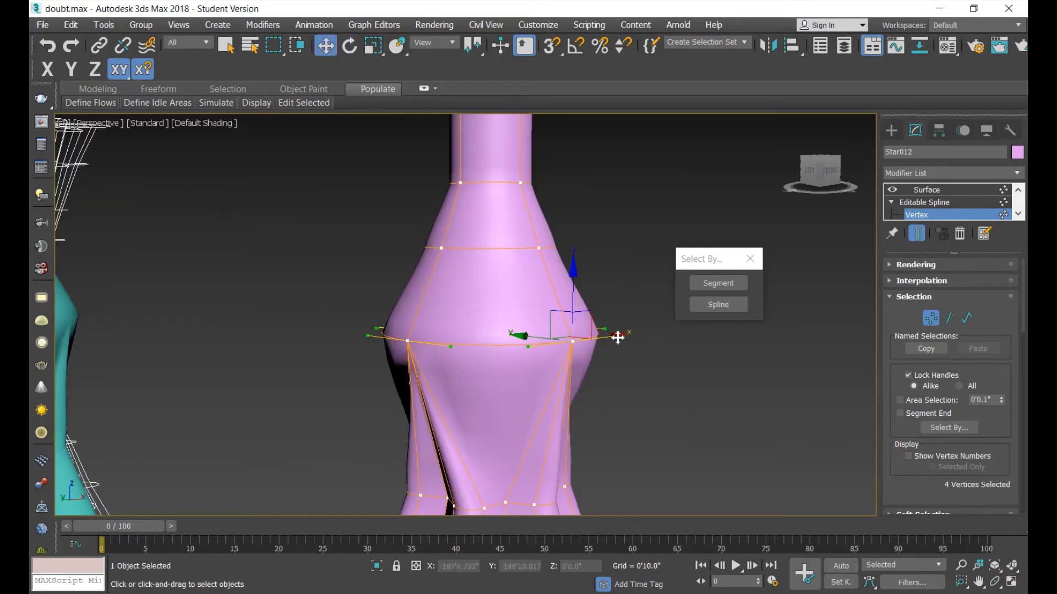
mouse_move(617, 338)
left_mouse_down()
mouse_move(711, 404)
mouse_move(632, 380)
left_mouse_up()
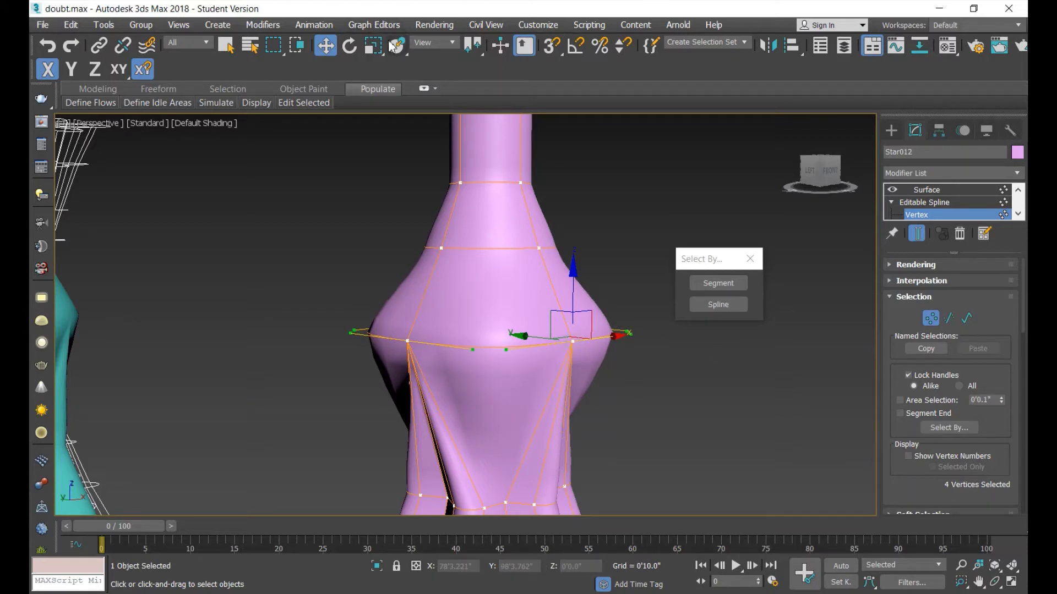
key("r")
mouse_move(573, 329)
left_mouse_down()
mouse_move(474, 401)
mouse_move(592, 281)
mouse_move(569, 314)
mouse_move(619, 363)
mouse_move(618, 398)
mouse_move(613, 330)
mouse_move(541, 372)
mouse_move(545, 358)
mouse_move(616, 359)
mouse_move(578, 364)
mouse_move(589, 367)
left_mouse_up()
key("e")
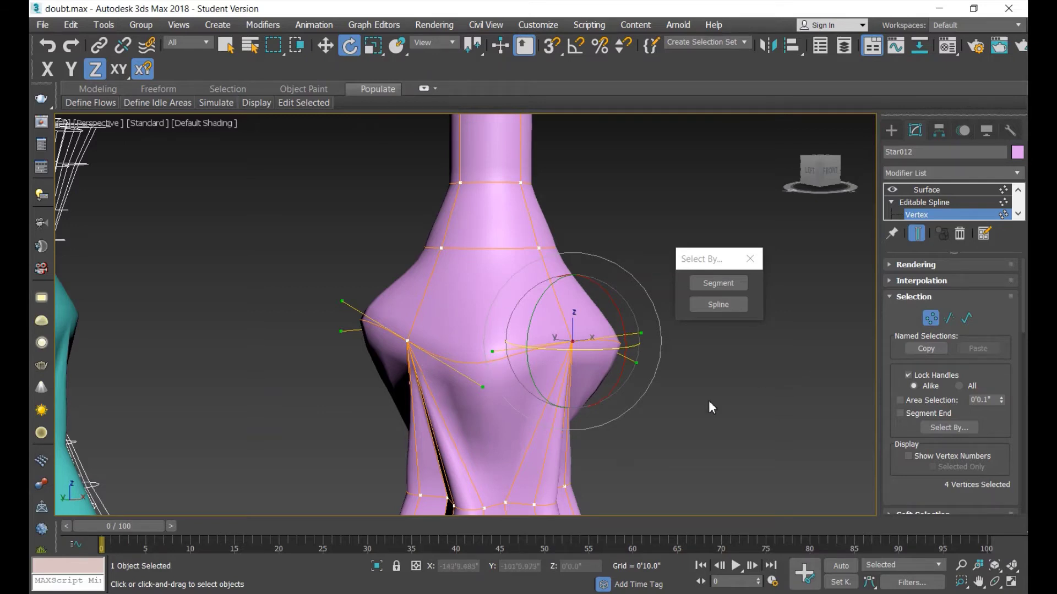
- Back at Spline level, select the upper horizontal ring of the vase's blocky section
scroll(948, 190, "down", 1)
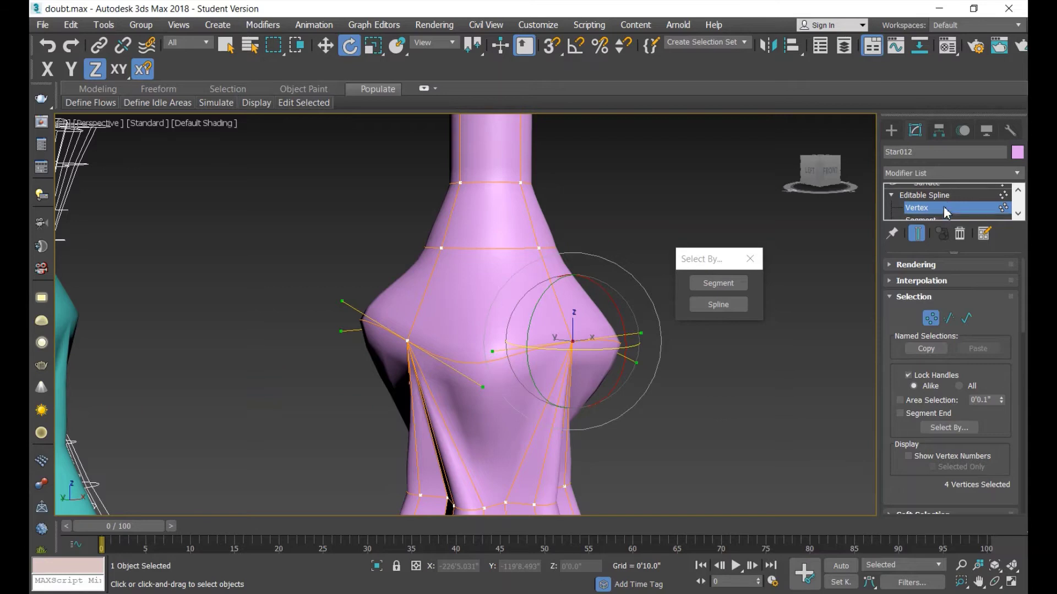
scroll(940, 203, "down", 2)
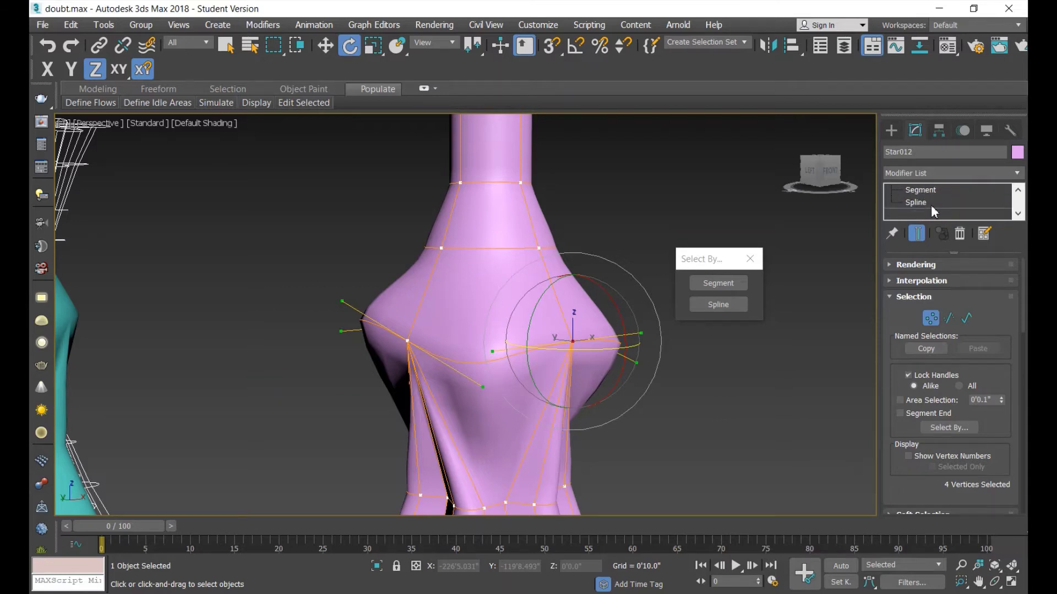
left_click(924, 204)
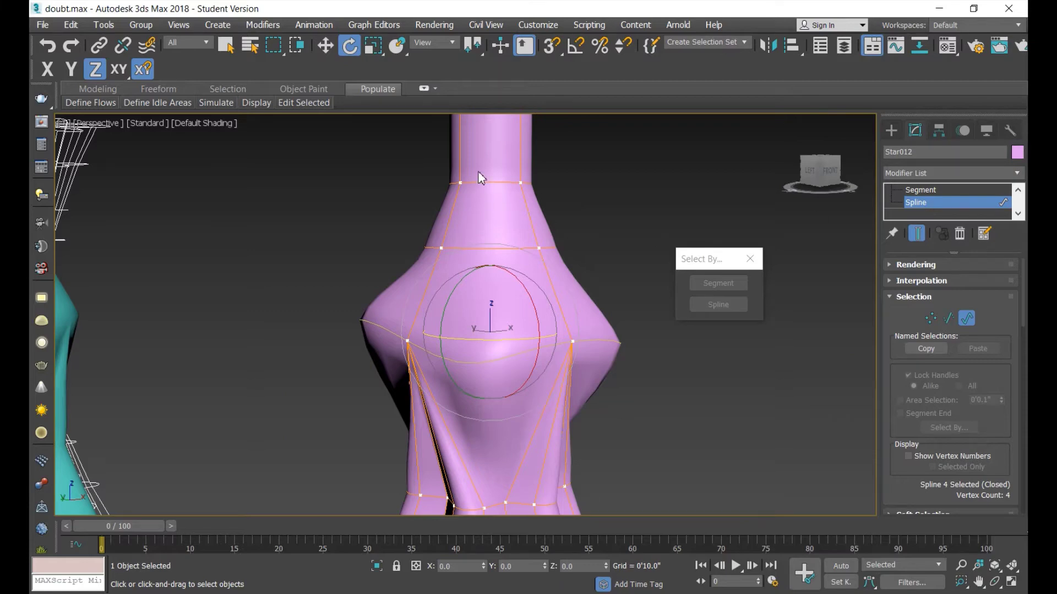
scroll(534, 421, "down", 2)
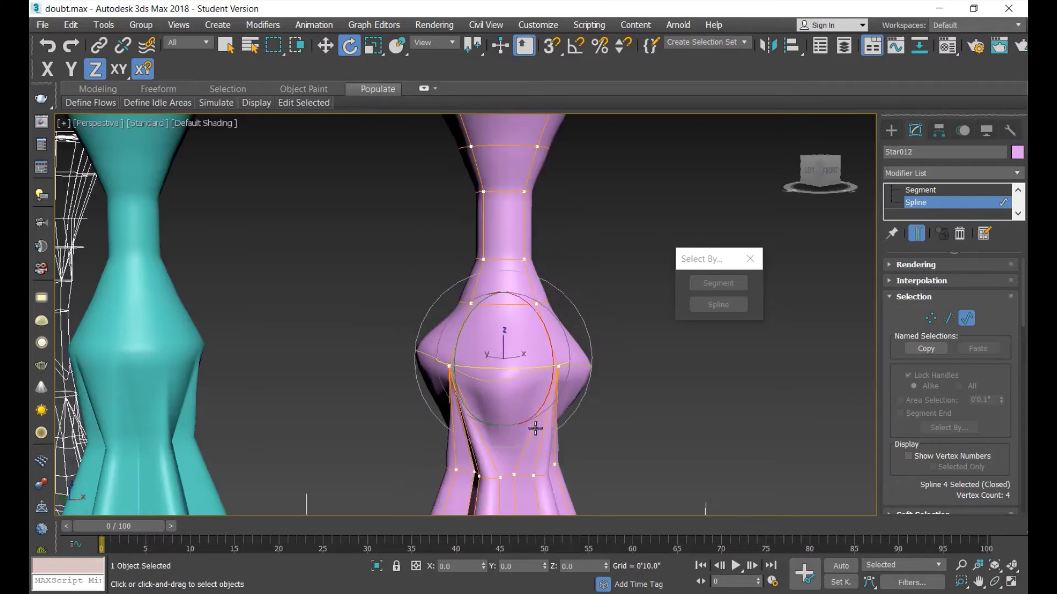
scroll(517, 182, "down", 3)
scroll(525, 142, "up", 2)
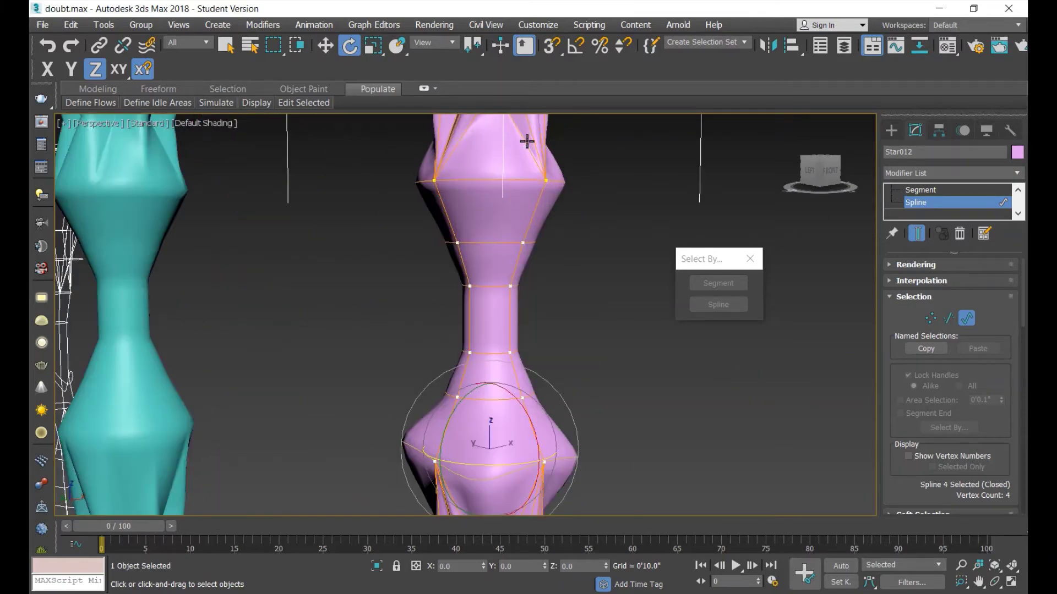
scroll(507, 195, "up", 2)
left_click(500, 219)
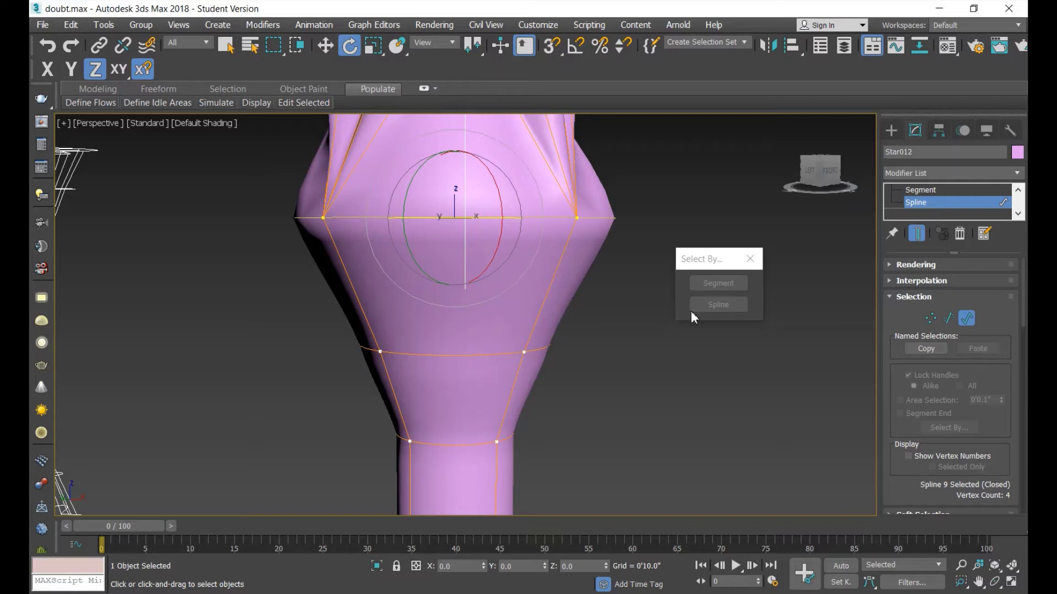
- At Segment level, select all four upper-ring segments and set Divide to 2
left_click(949, 322)
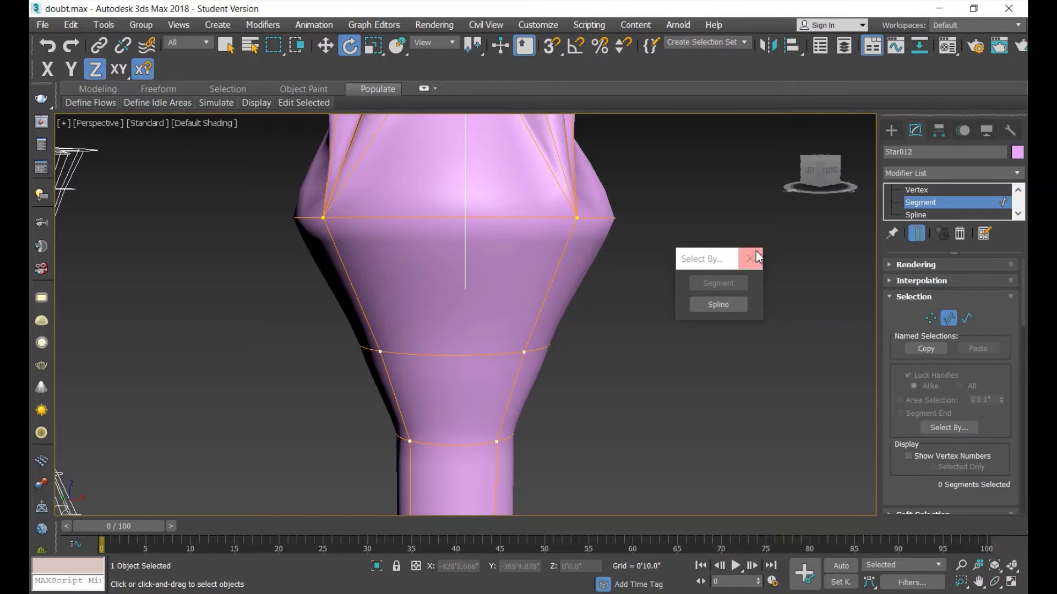
left_click(719, 305)
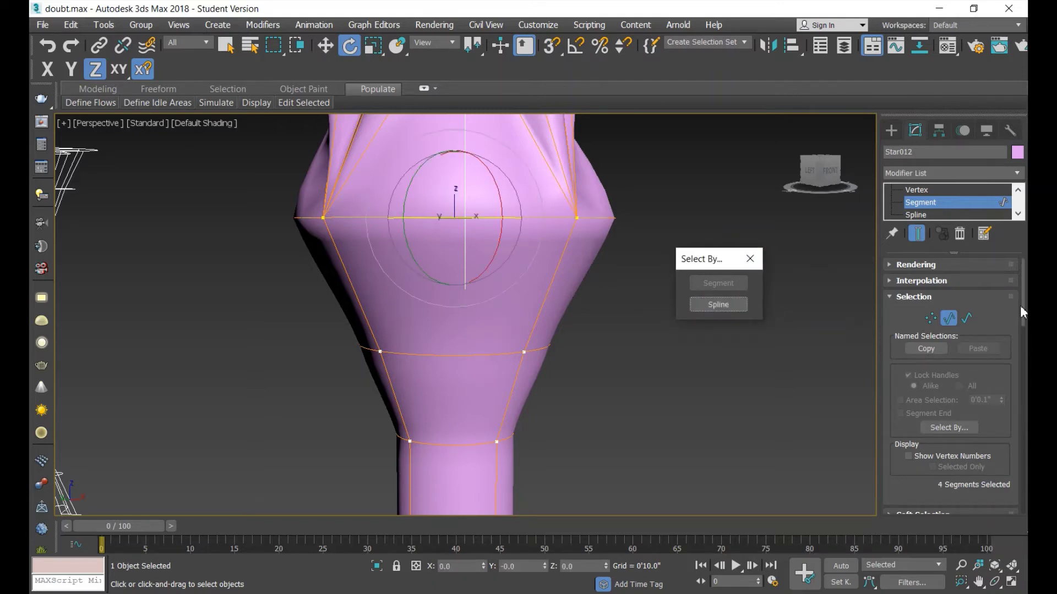
left_click_drag(1019, 305, 1018, 478)
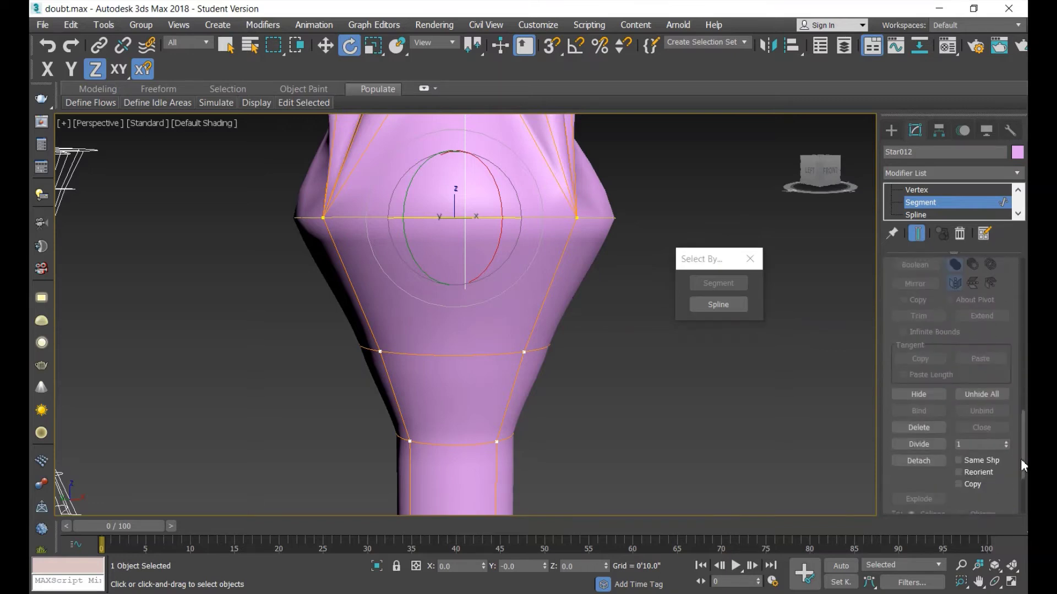
left_click(927, 355)
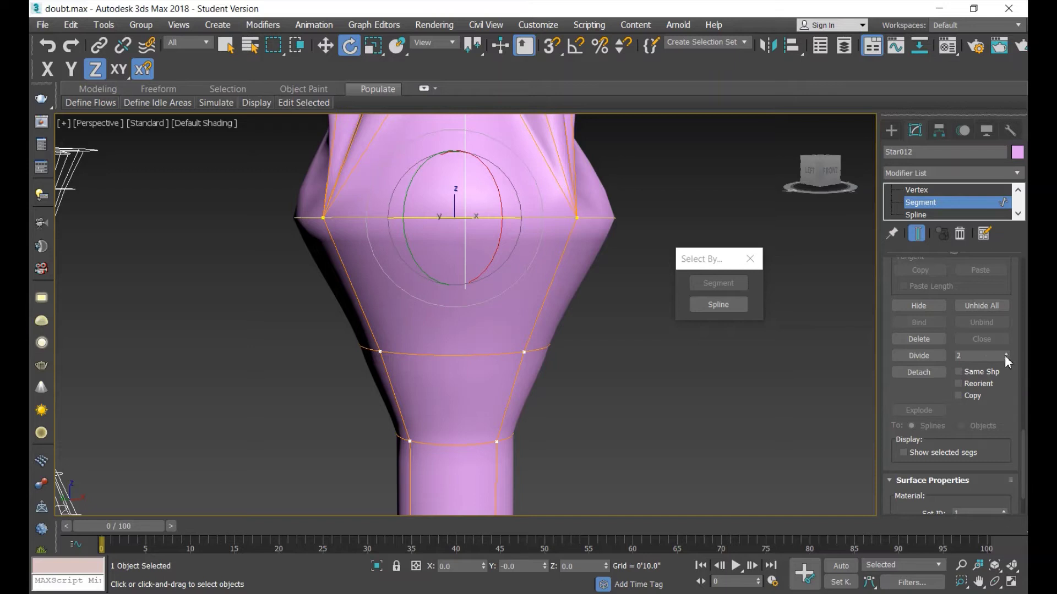
left_click(922, 355)
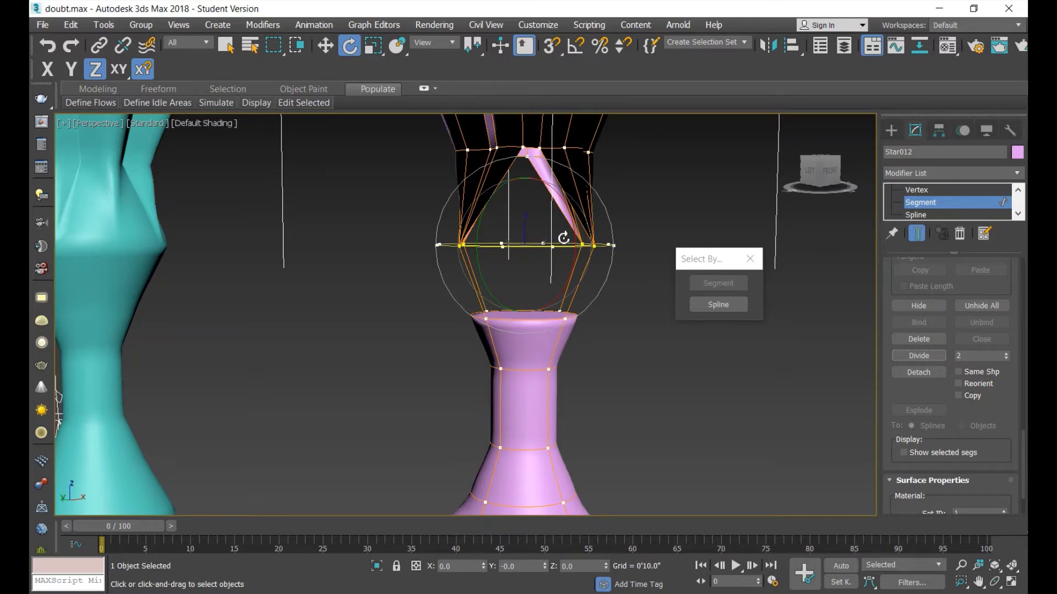
scroll(338, 263, "down", 3)
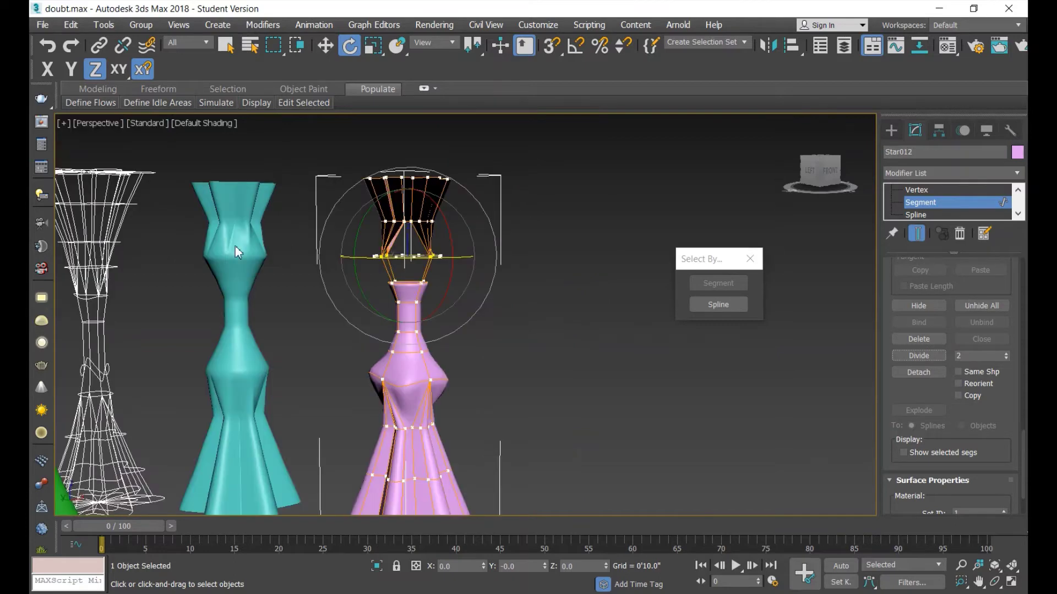
scroll(236, 246, "up", 4)
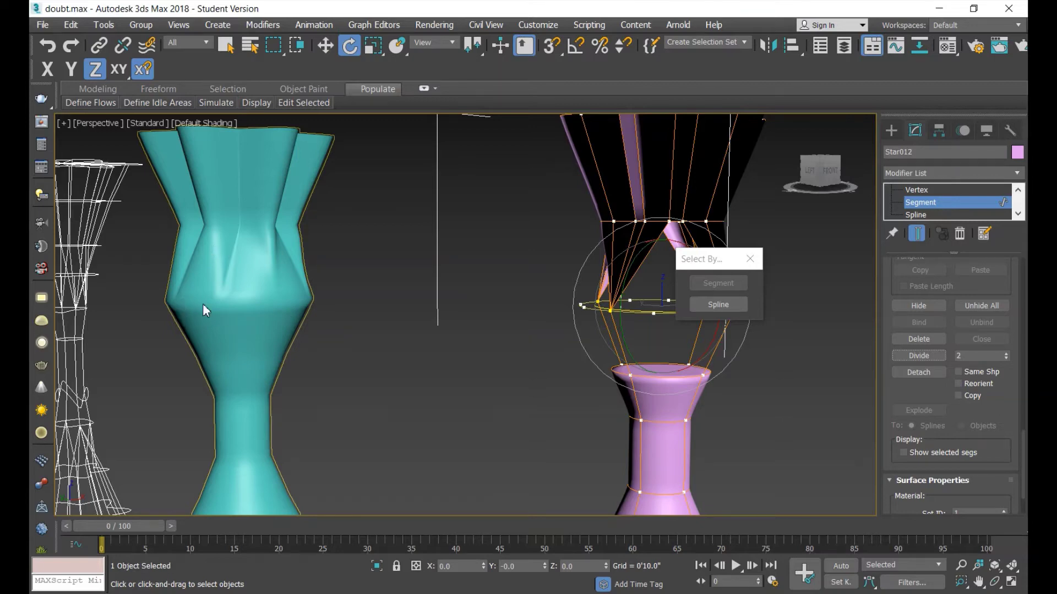
scroll(196, 278, "down", 2)
scroll(67, 306, "down", 2)
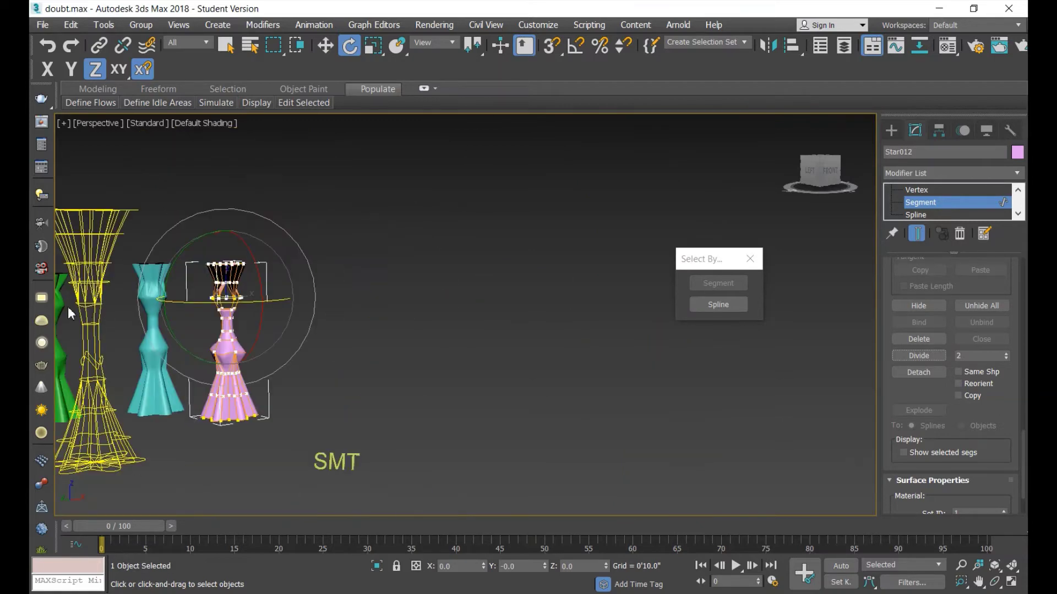
scroll(68, 306, "down", 1)
scroll(82, 354, "up", 2)
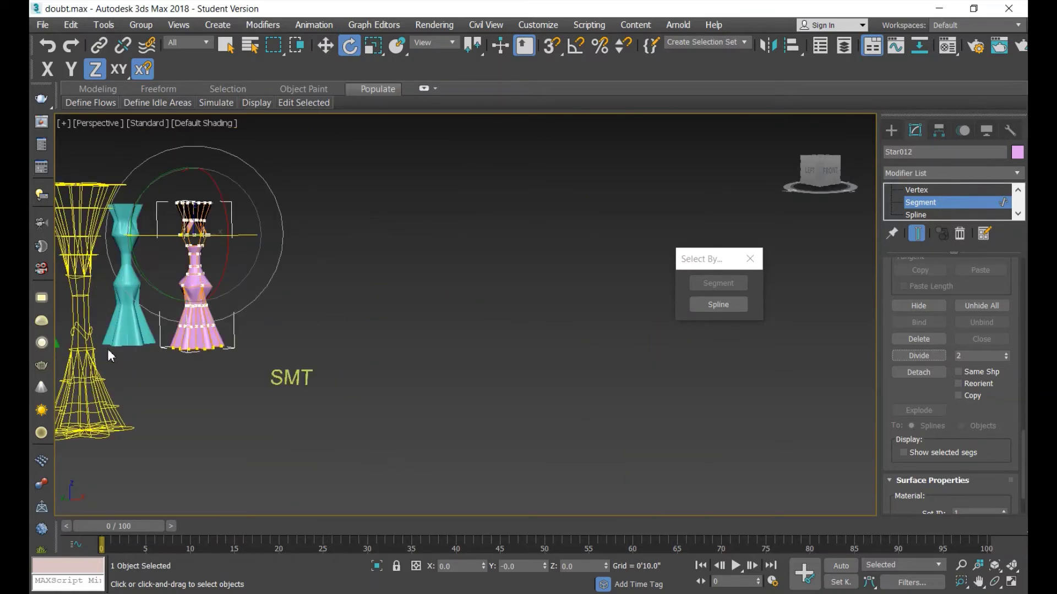
left_click(982, 582)
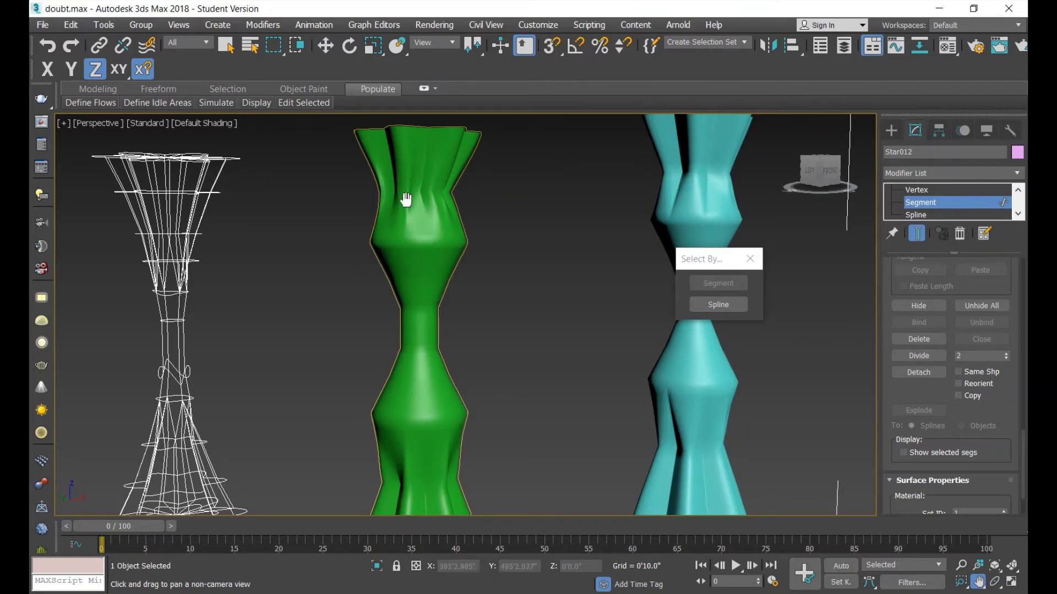
left_click_drag(572, 313, 331, 307)
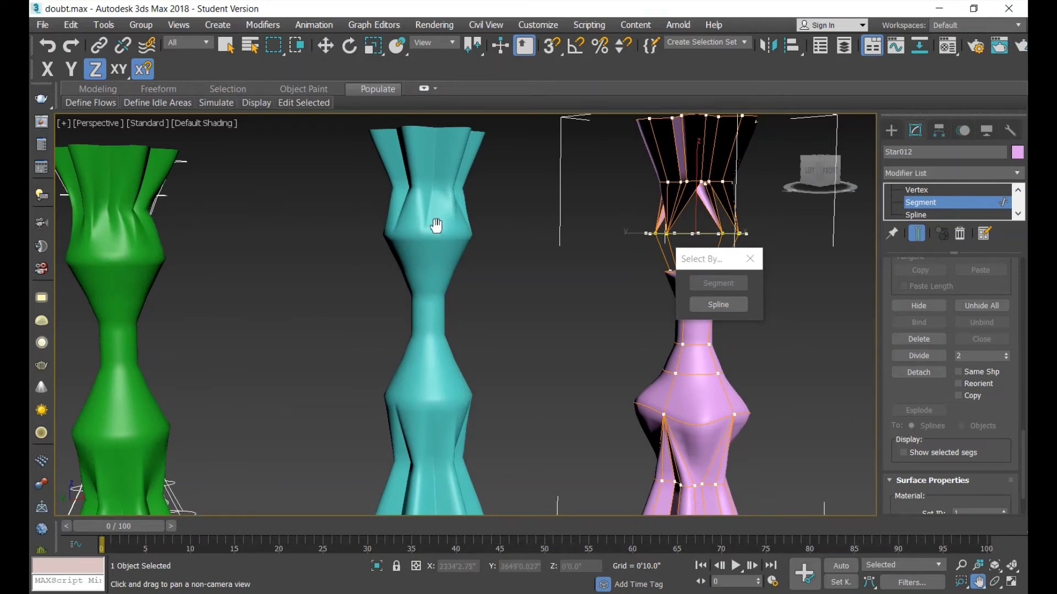
left_click_drag(578, 319, 393, 347)
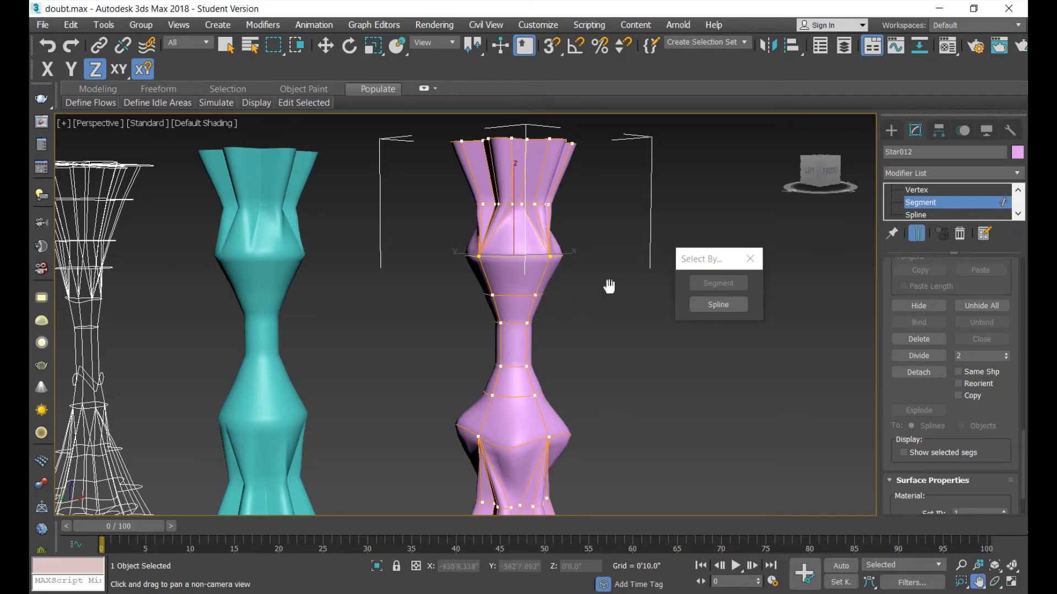
scroll(945, 206, "down", 1)
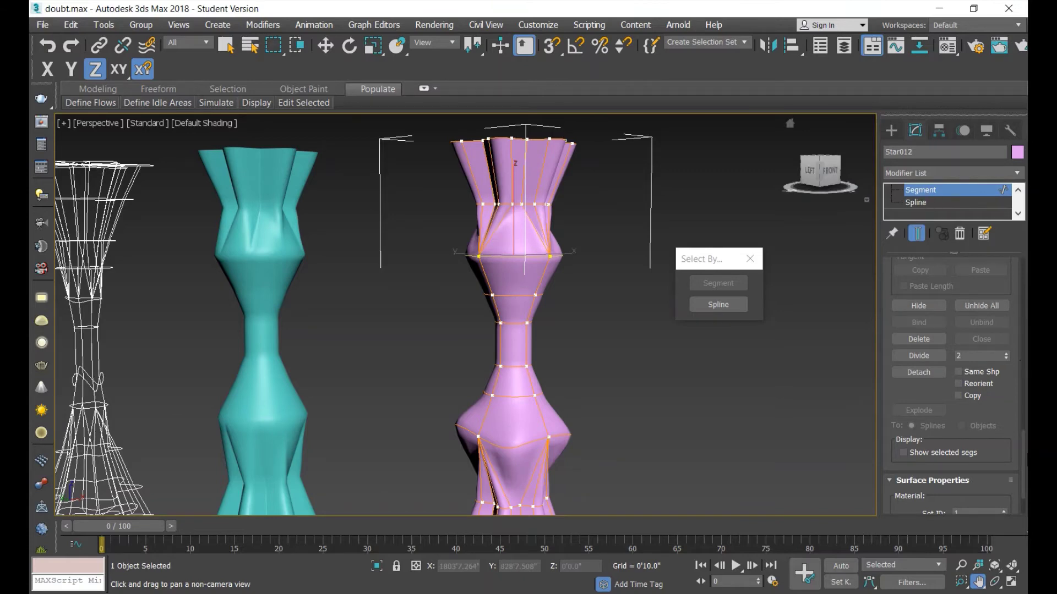
- Move ring segments along Z, lowering one and raising the lower ring up to the upper ring
left_click_drag(1023, 474, 1023, 380)
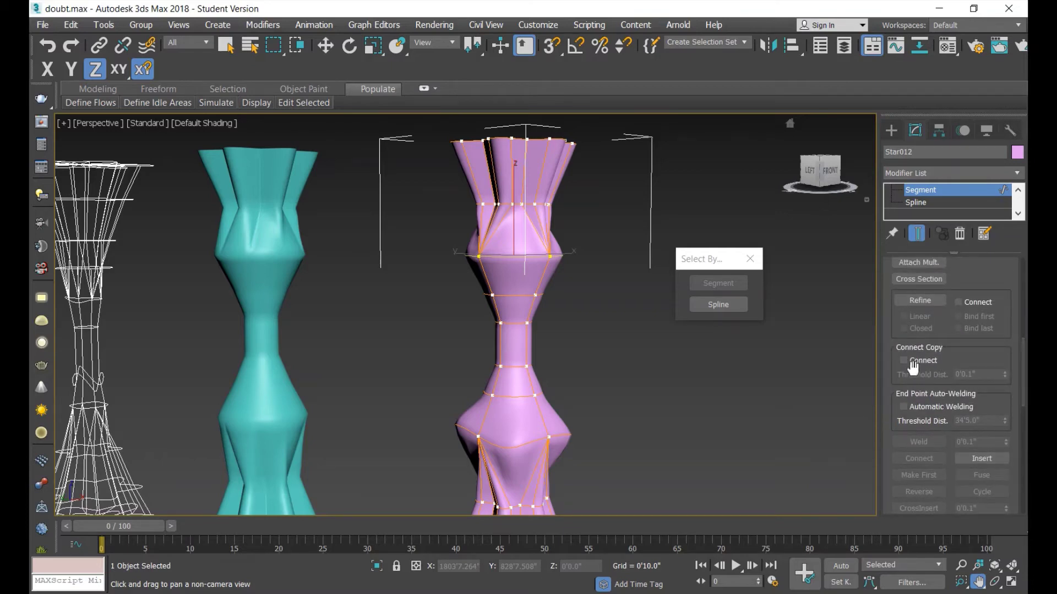
left_click(325, 46)
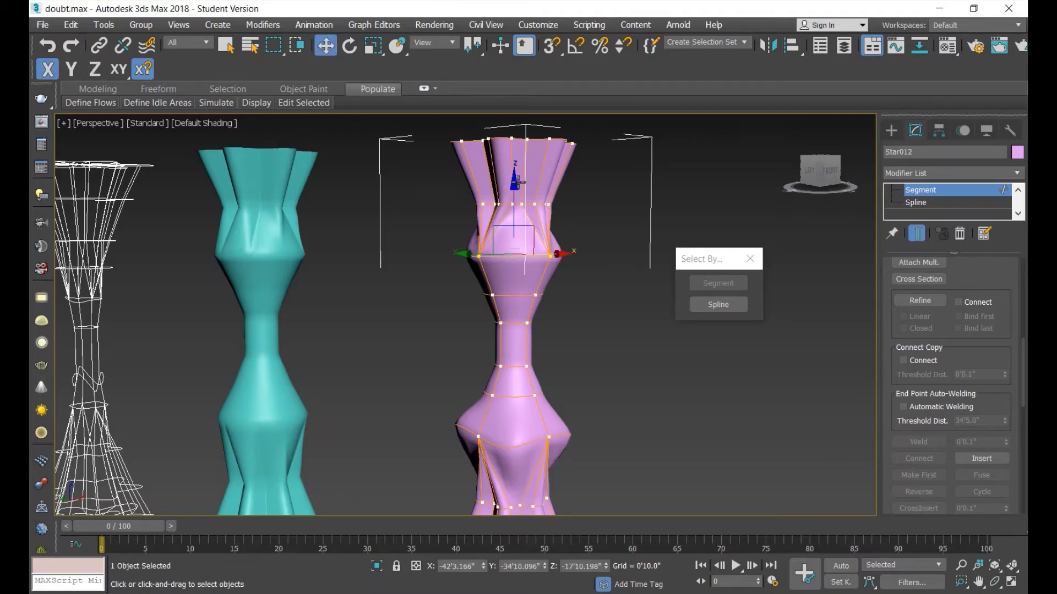
left_click_drag(516, 181, 514, 211)
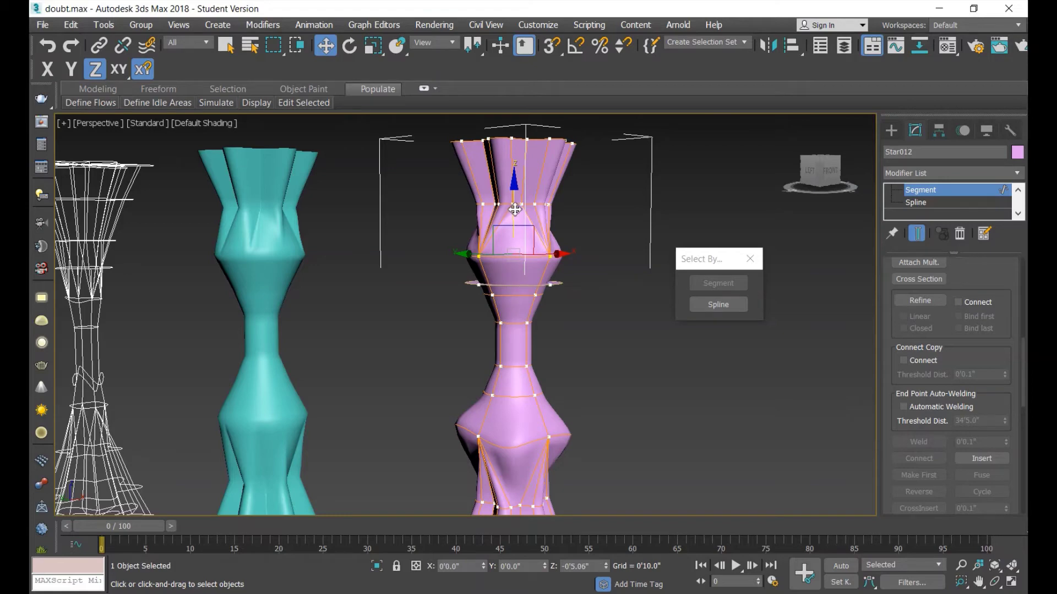
left_click(509, 285)
scroll(500, 278, "up", 3)
scroll(522, 297, "up", 3)
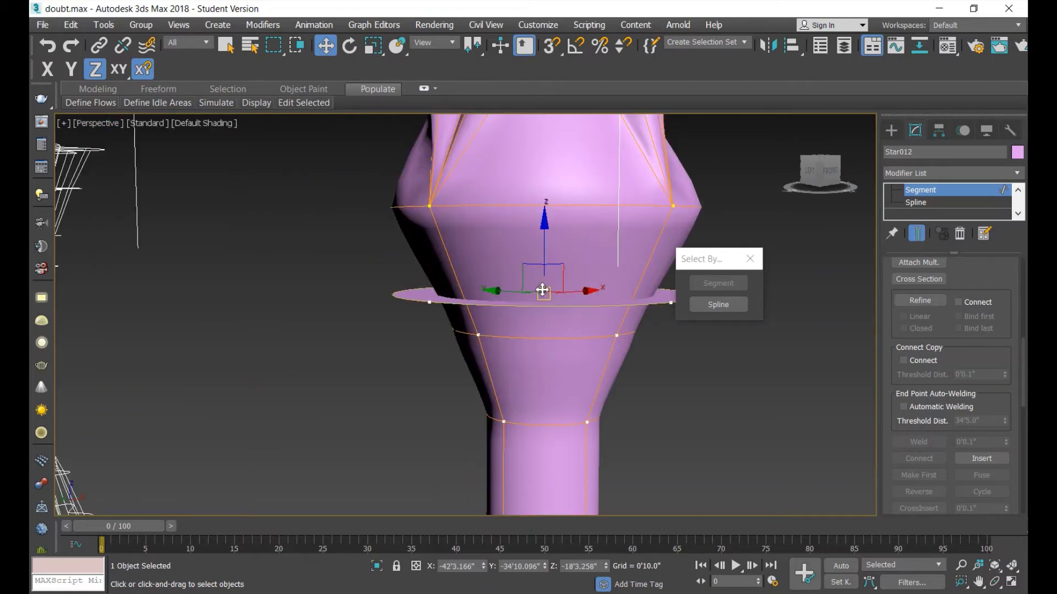
left_click_drag(542, 290, 545, 271)
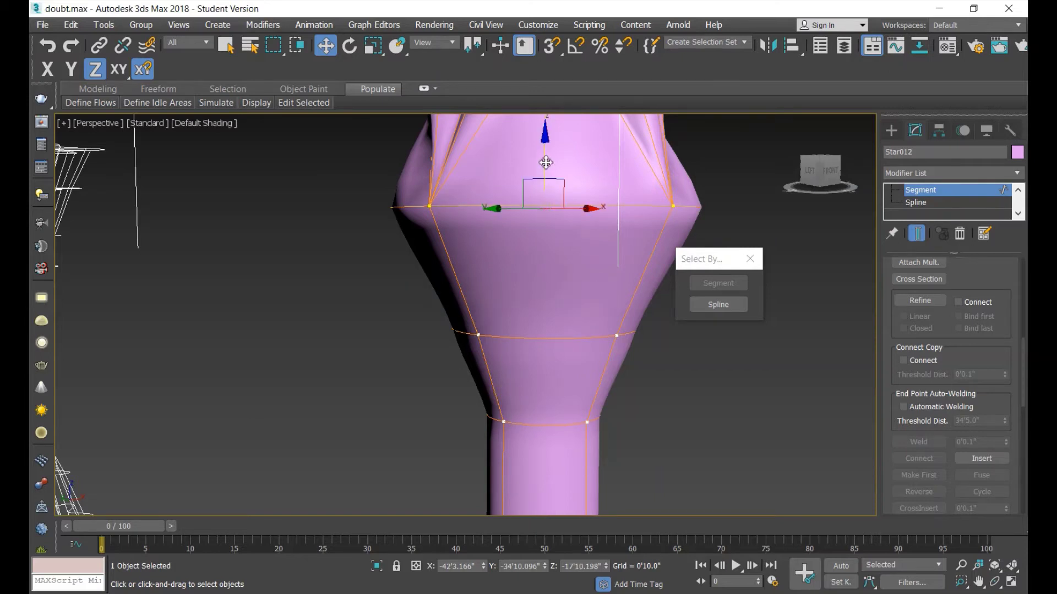
- Shift-drag the ring segment upward on Z to make two copies above the upper bulge
left_click_drag(547, 158, 547, 94, "shift")
scroll(590, 212, "down", 3)
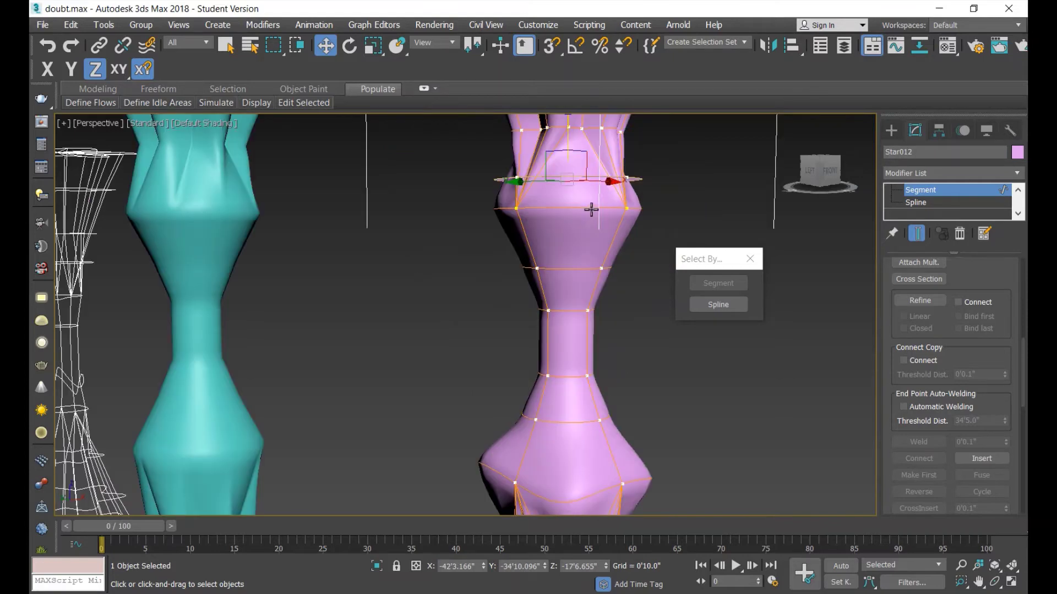
scroll(567, 198, "up", 2)
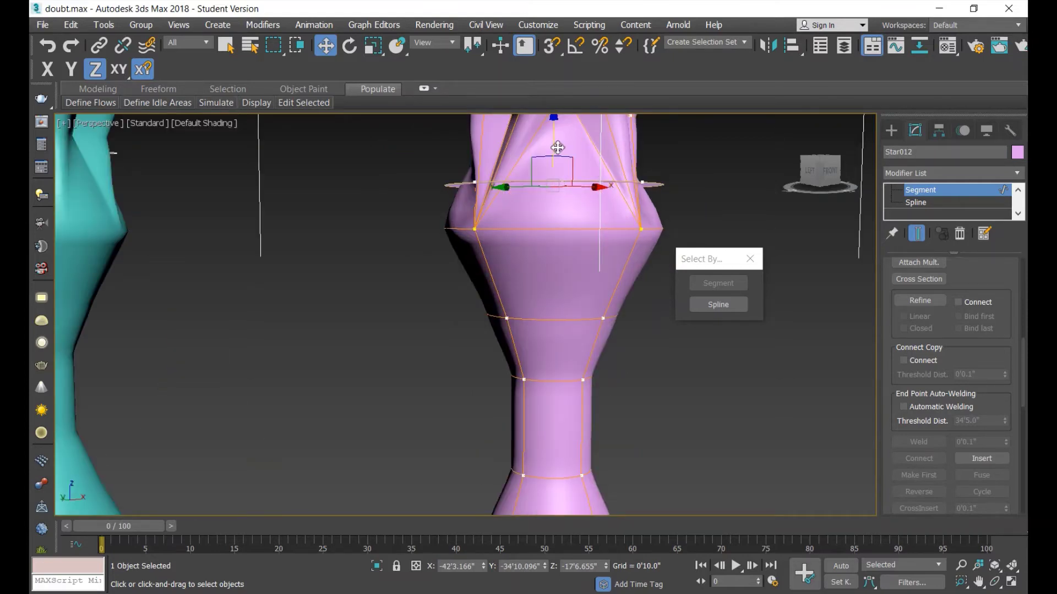
left_click_drag(554, 140, 554, 101, "shift")
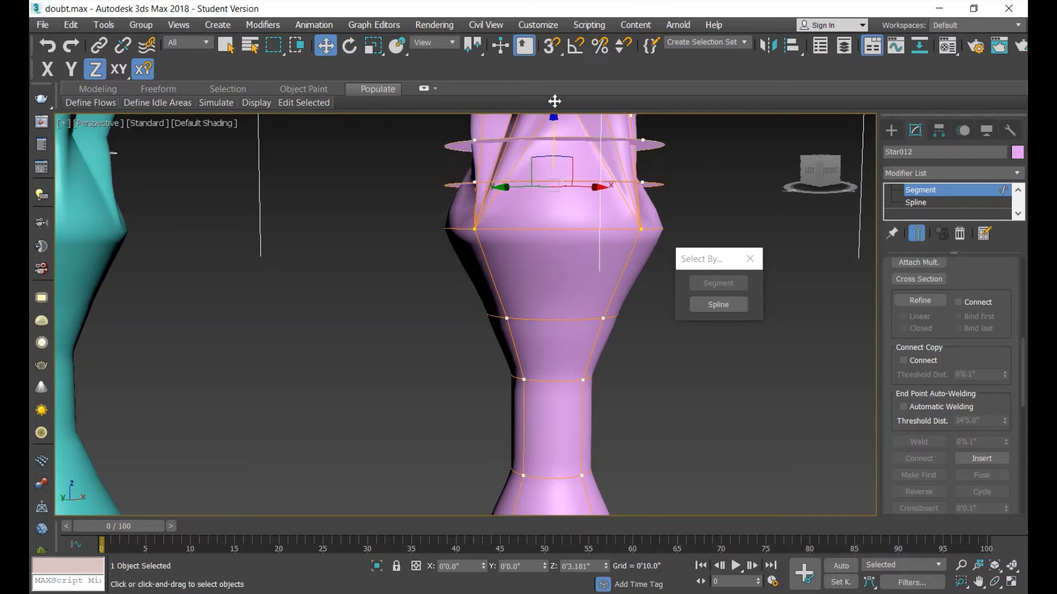
scroll(577, 377, "down", 3)
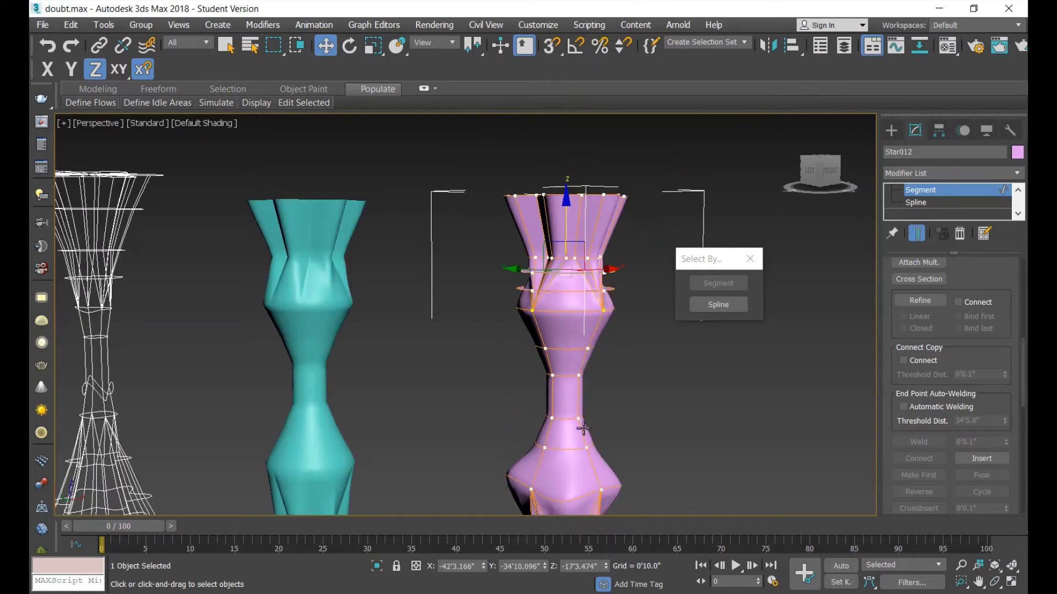
scroll(583, 428, "up", 3)
left_click(915, 203)
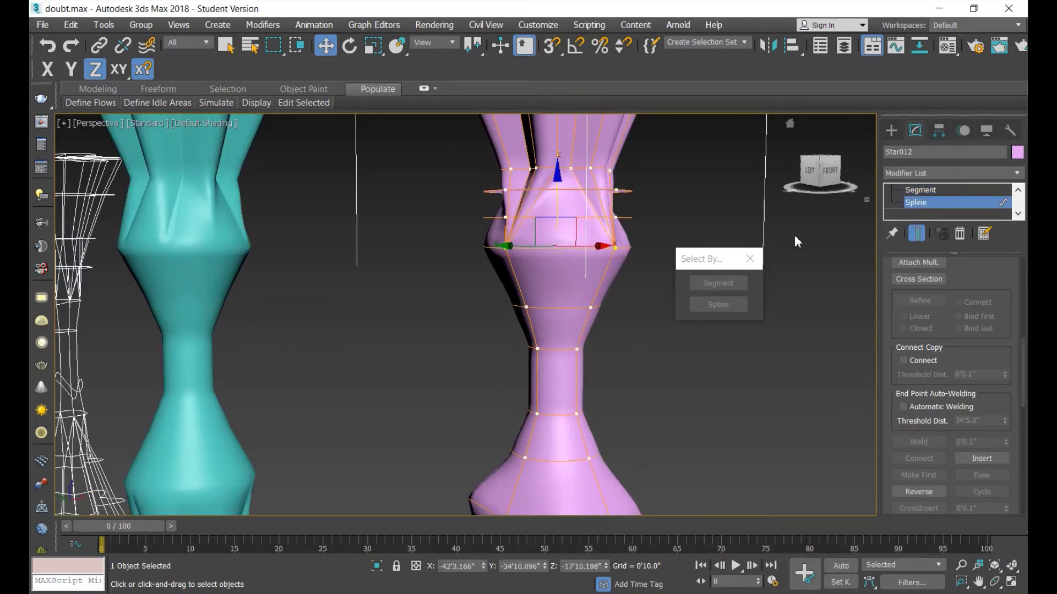
- Scale the low neck cross-section about 245% into a flared ring and raise it up the neck
left_click(555, 417)
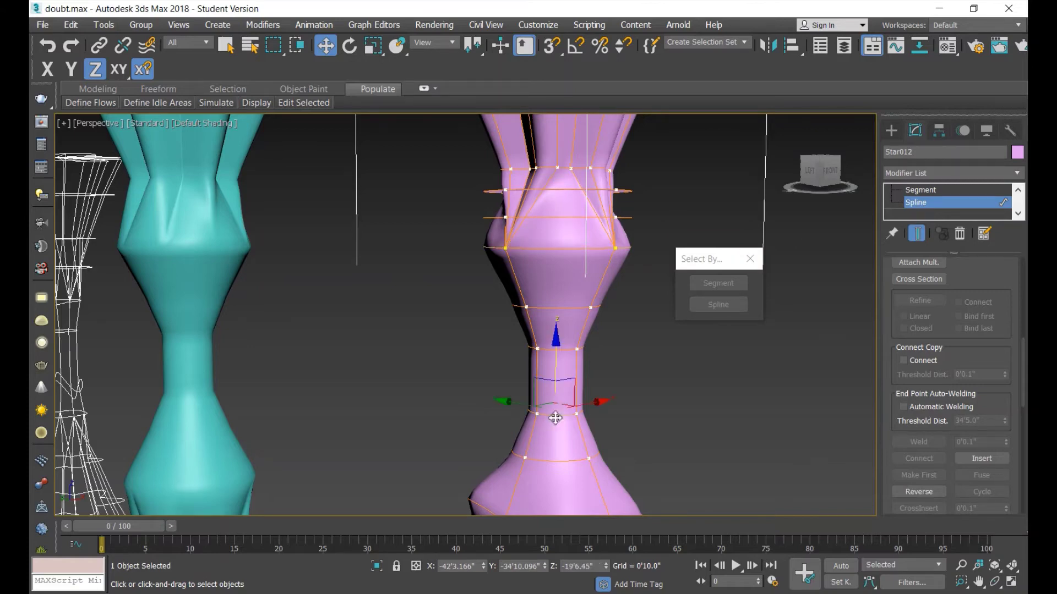
left_click_drag(558, 365, 559, 304)
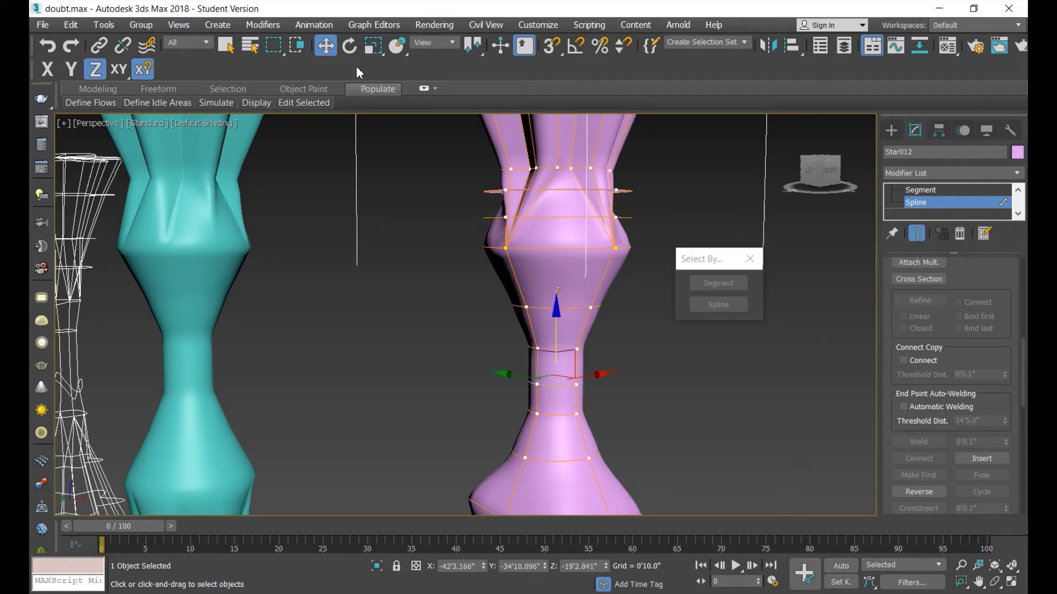
left_click(371, 49)
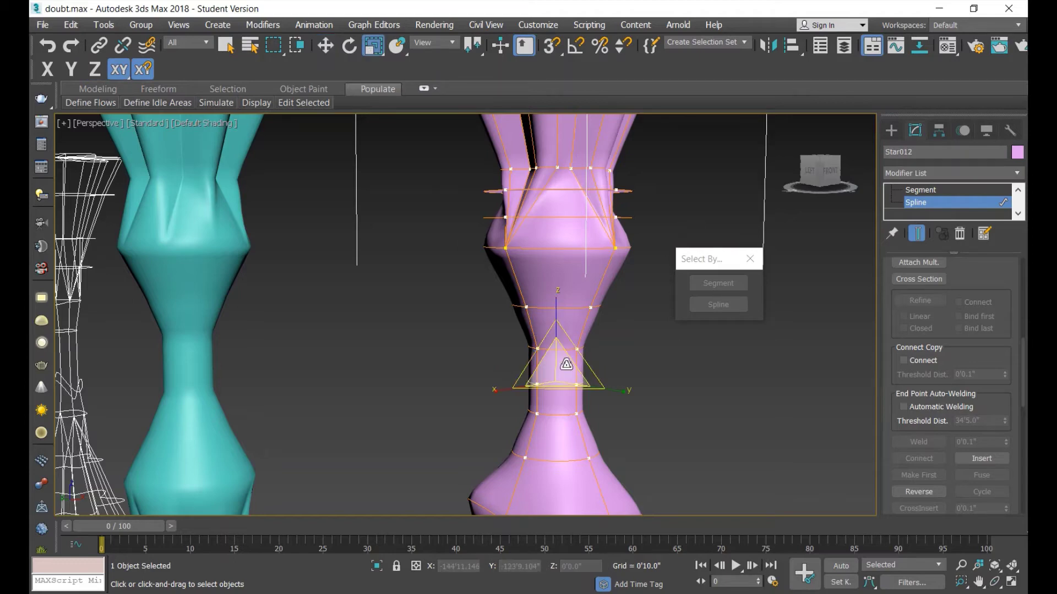
mouse_move(562, 364)
left_mouse_down()
mouse_move(577, 273)
mouse_move(555, 354)
mouse_move(564, 327)
left_mouse_up()
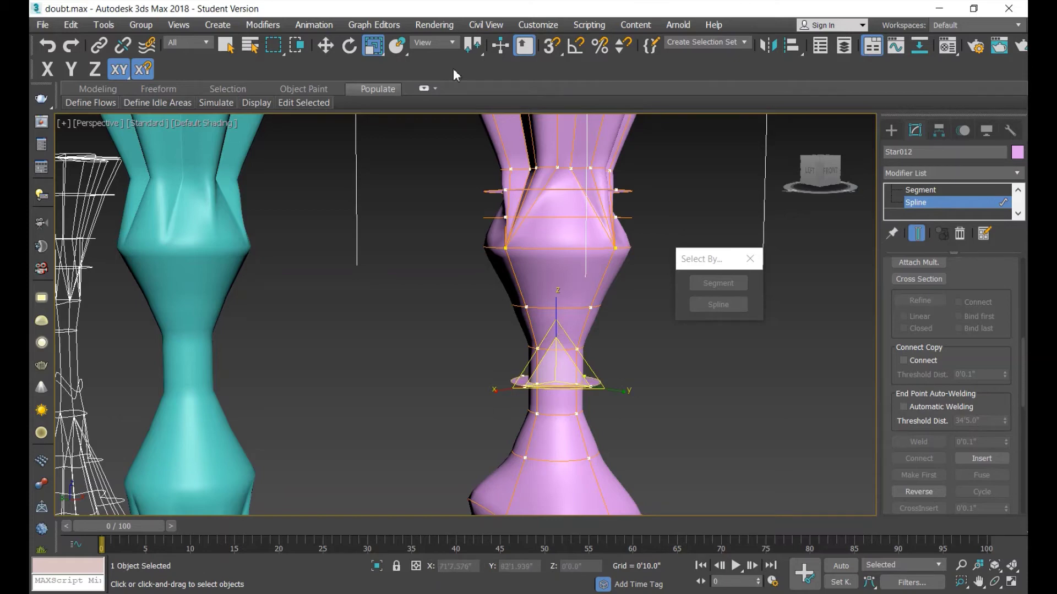
left_click(325, 46)
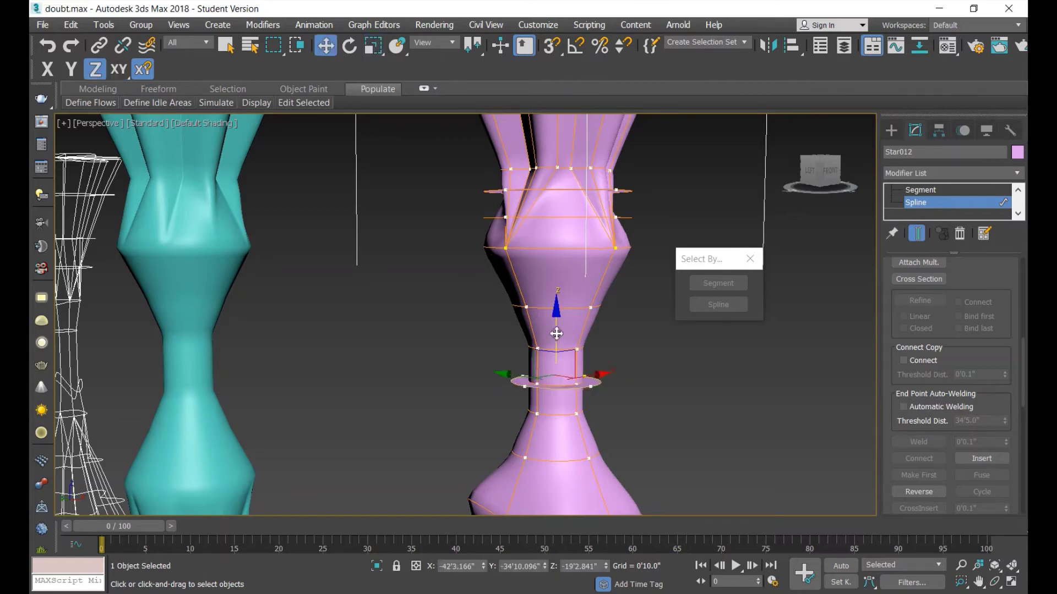
left_click_drag(557, 332, 555, 372)
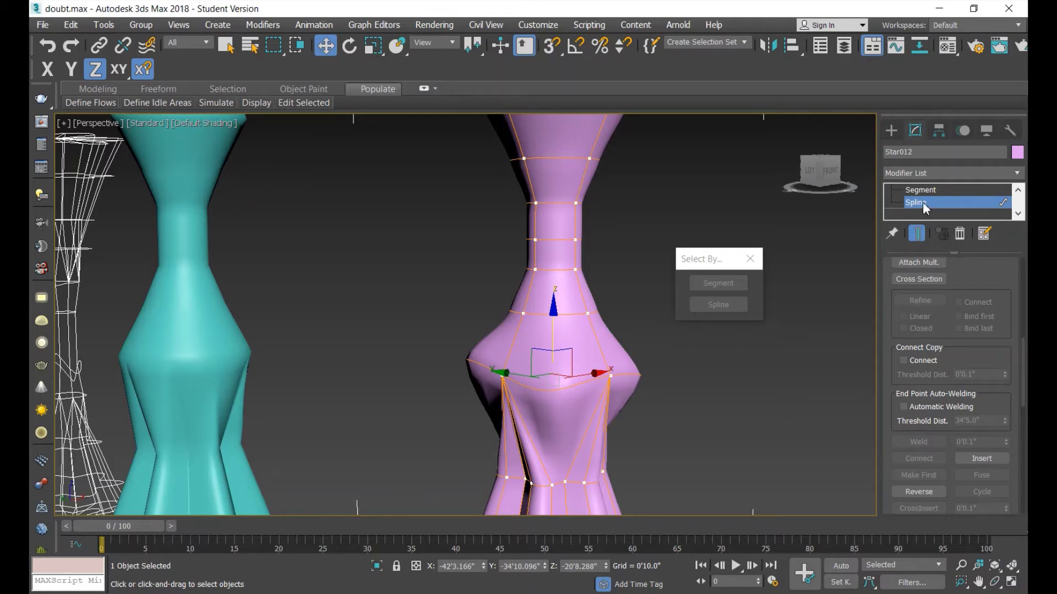
left_click_drag(570, 384, 572, 388)
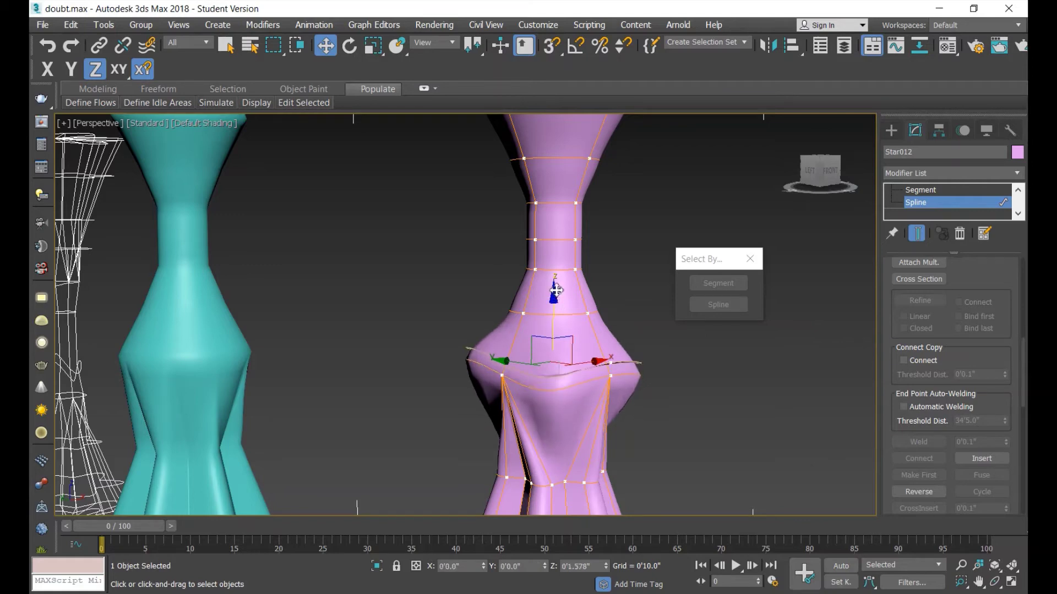
left_click_drag(554, 306, 562, 158)
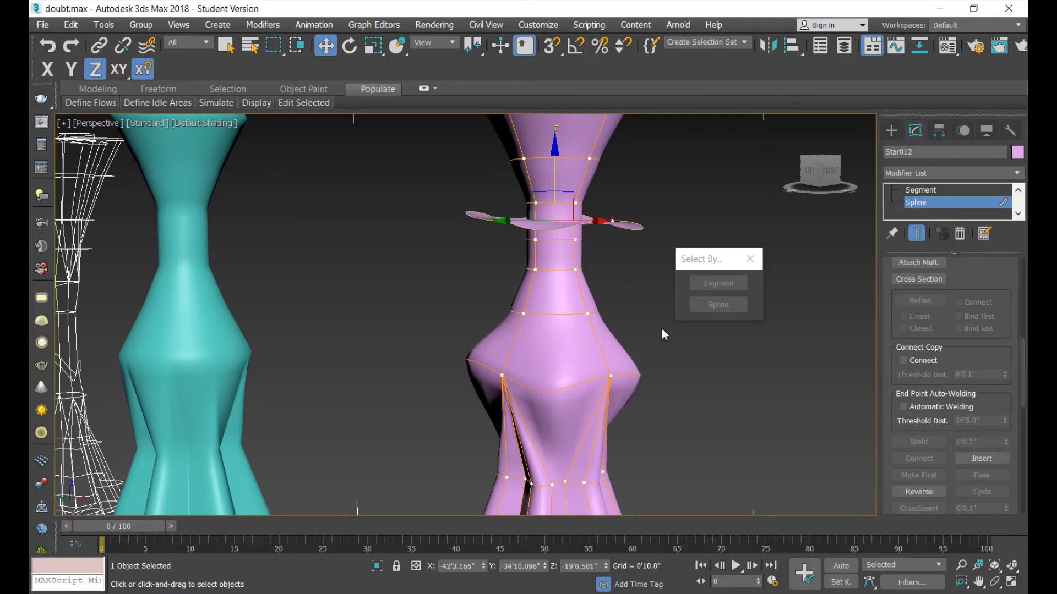
- With Connect Copy on, Shift-drag the lower-bulge cross-section upward to create connected copies
left_click(927, 366)
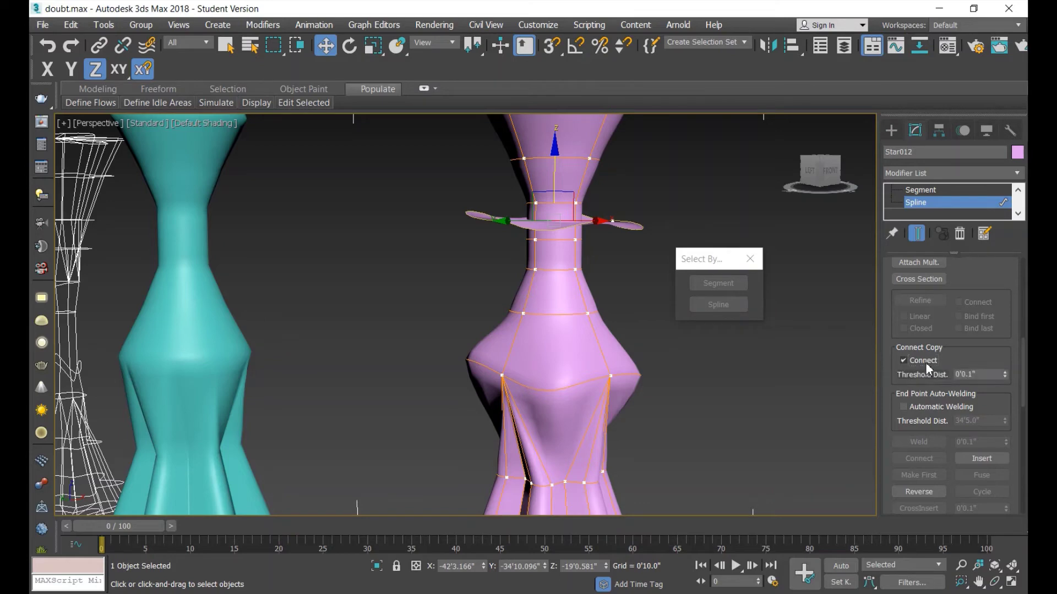
left_click(559, 390)
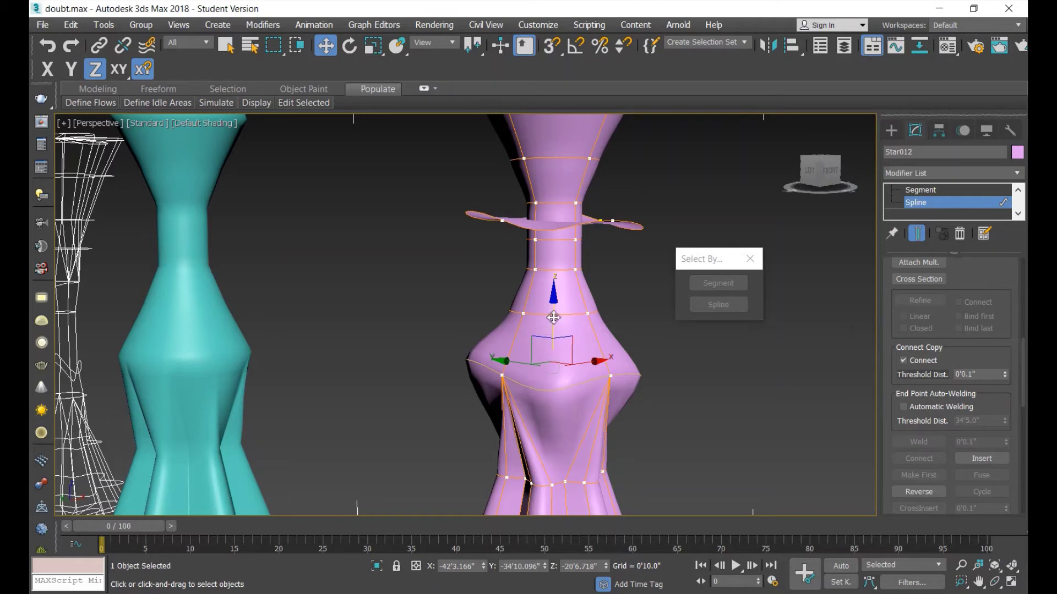
mouse_move(554, 319)
left_mouse_down("shift")
mouse_move(558, 196)
mouse_move(543, 430)
left_mouse_up("shift")
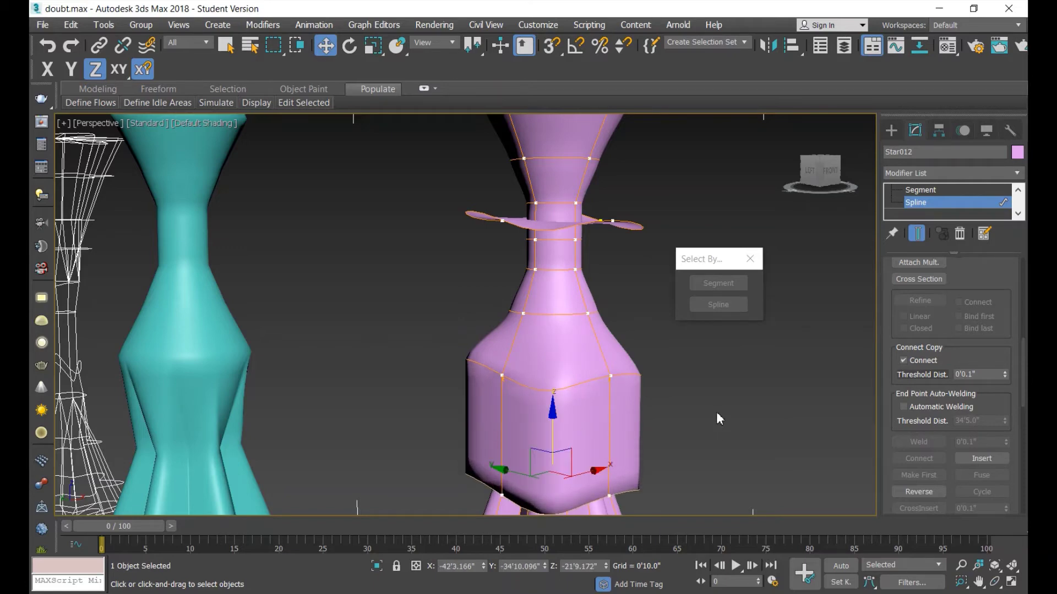
scroll(716, 412, "down", 5)
scroll(705, 427, "up", 4)
scroll(702, 432, "up", 2)
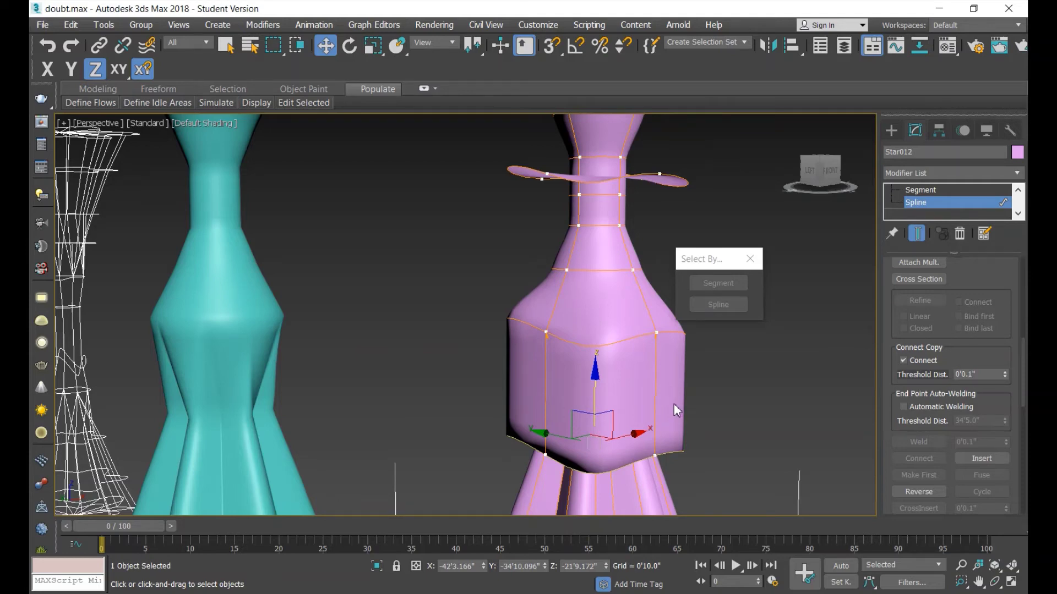
scroll(656, 398, "down", 5)
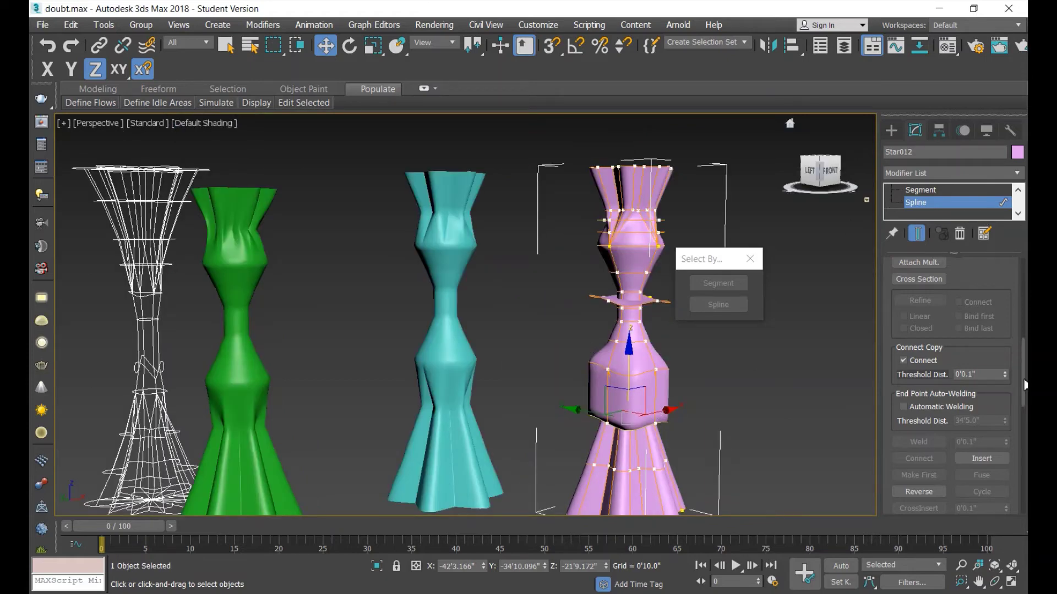
- Pick a segment on the ring above the blocky body, then select its two vertices at Vertex level
key("1")
scroll(949, 203, "down", 2)
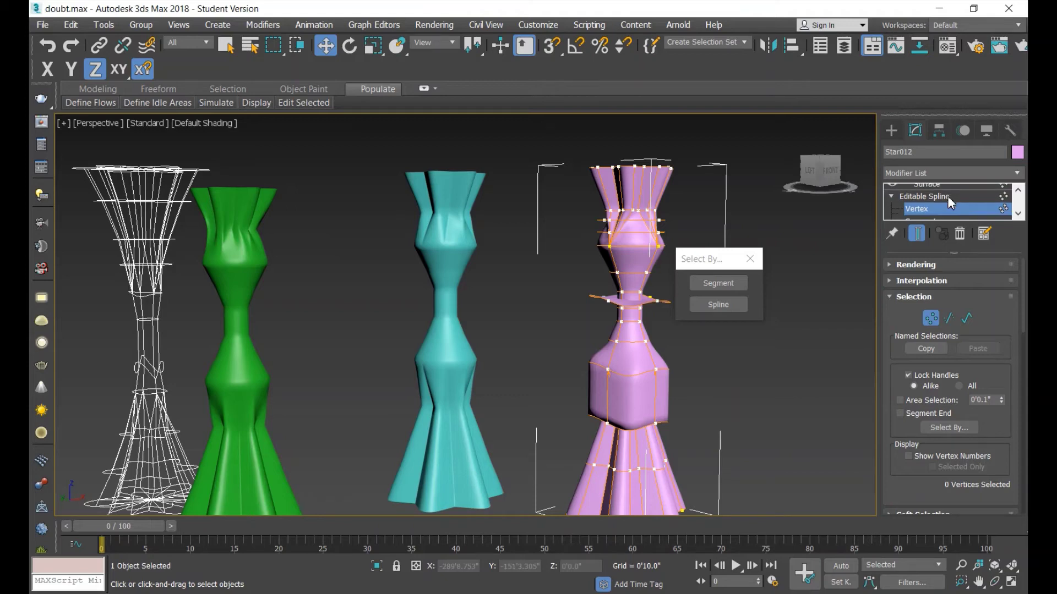
key("3")
key("3")
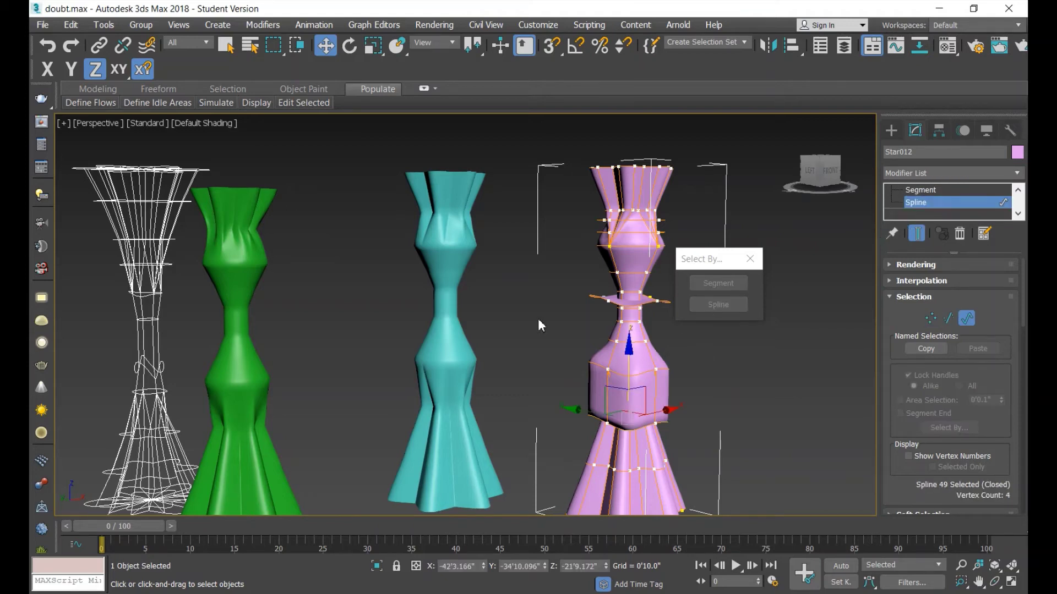
left_click(642, 375)
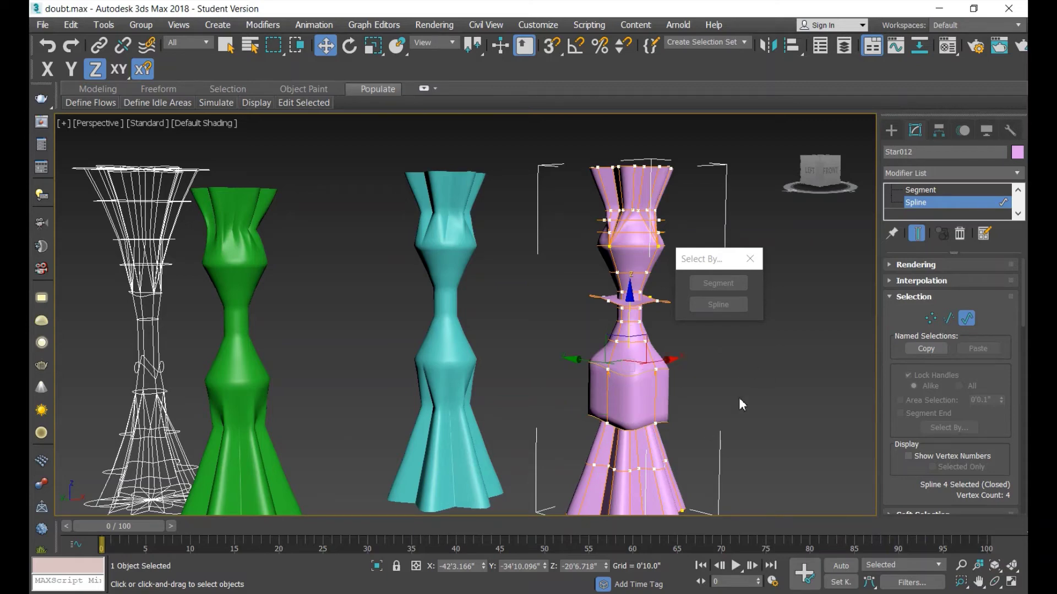
left_click(929, 320)
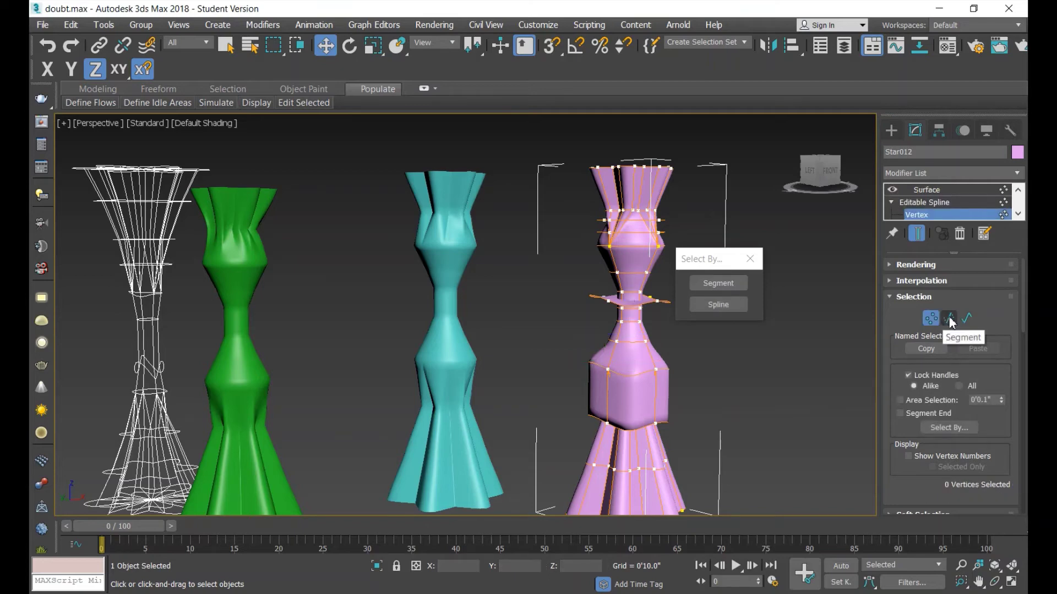
left_click(948, 319)
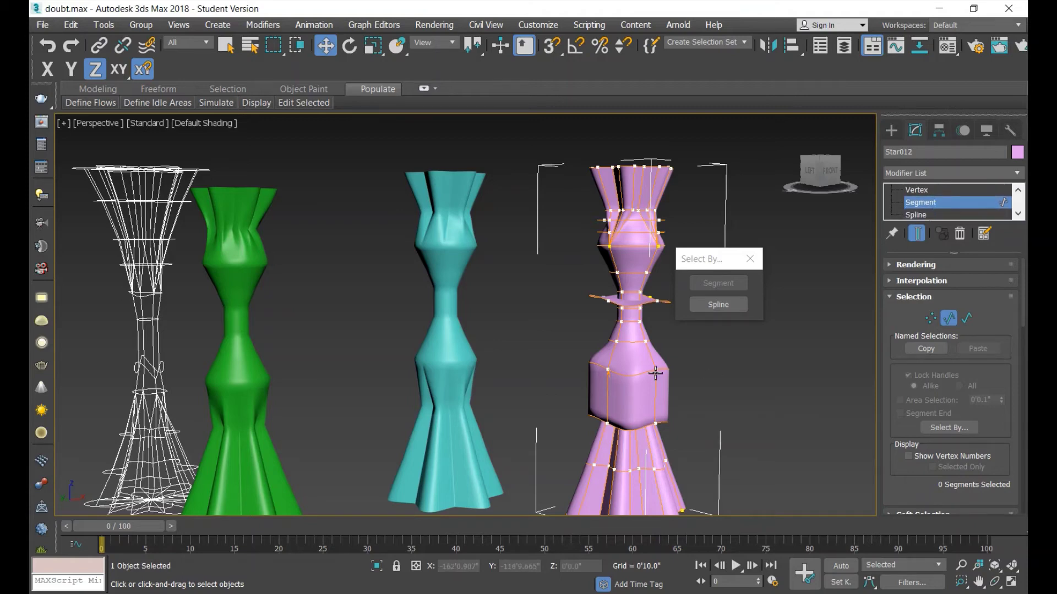
left_click(631, 377)
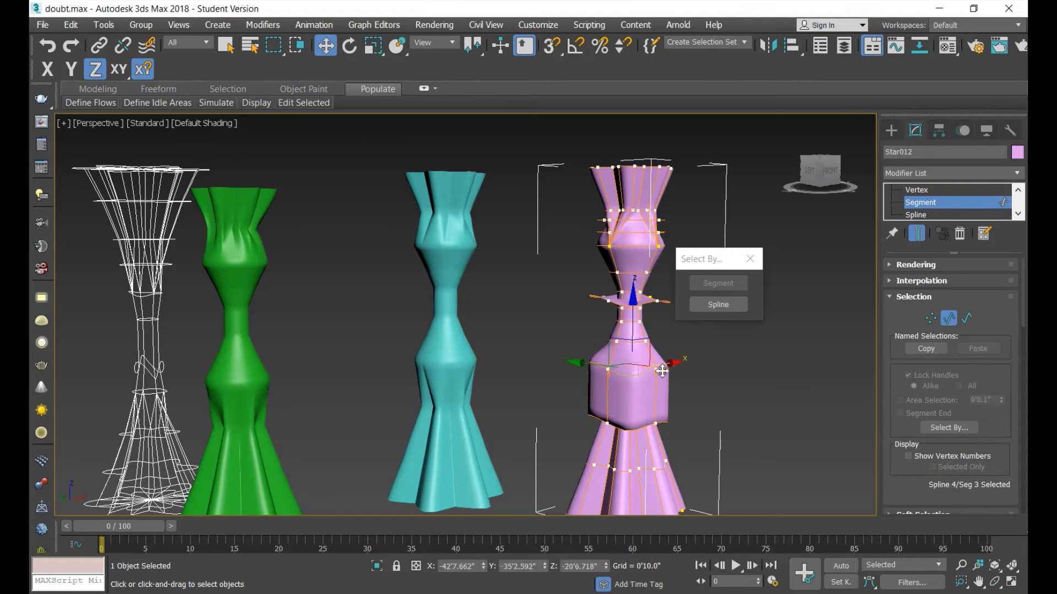
left_click(930, 318)
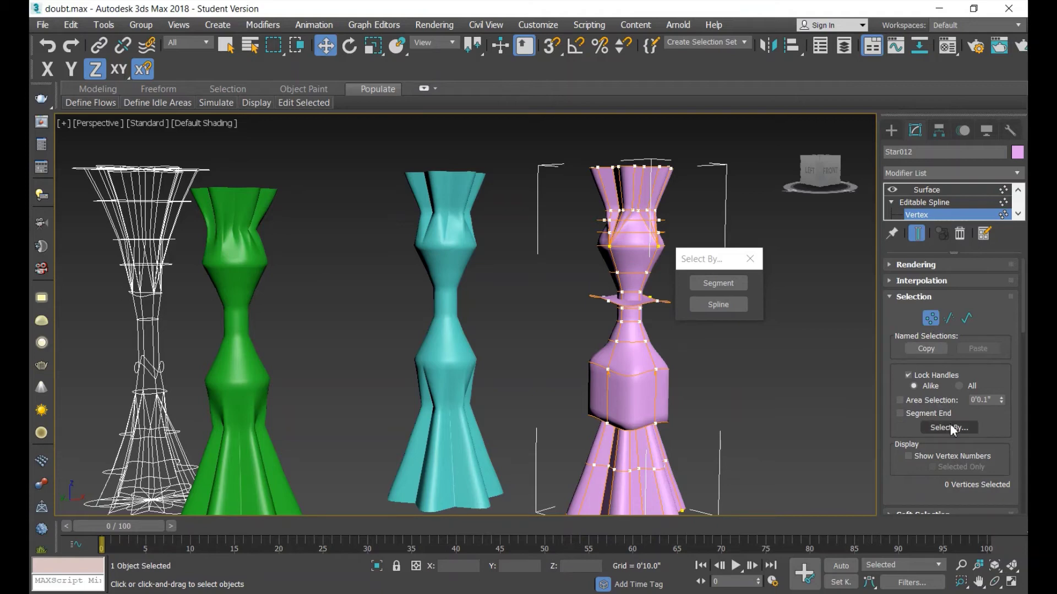
left_click(716, 285)
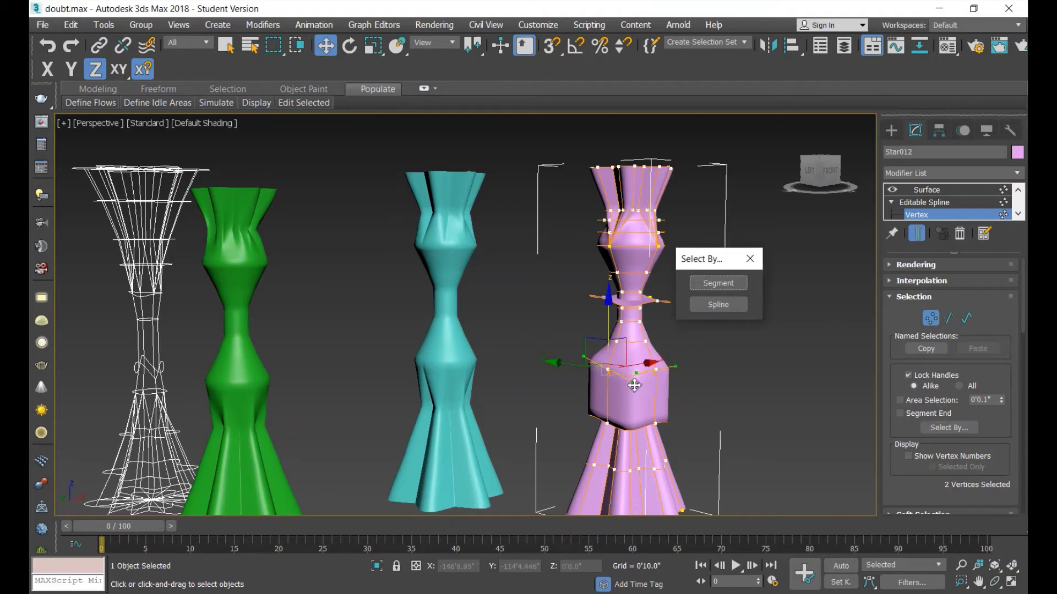
- Scale the two selected ring vertices' handles inward in XY so the body's top ring runs flat
scroll(679, 380, "up", 5)
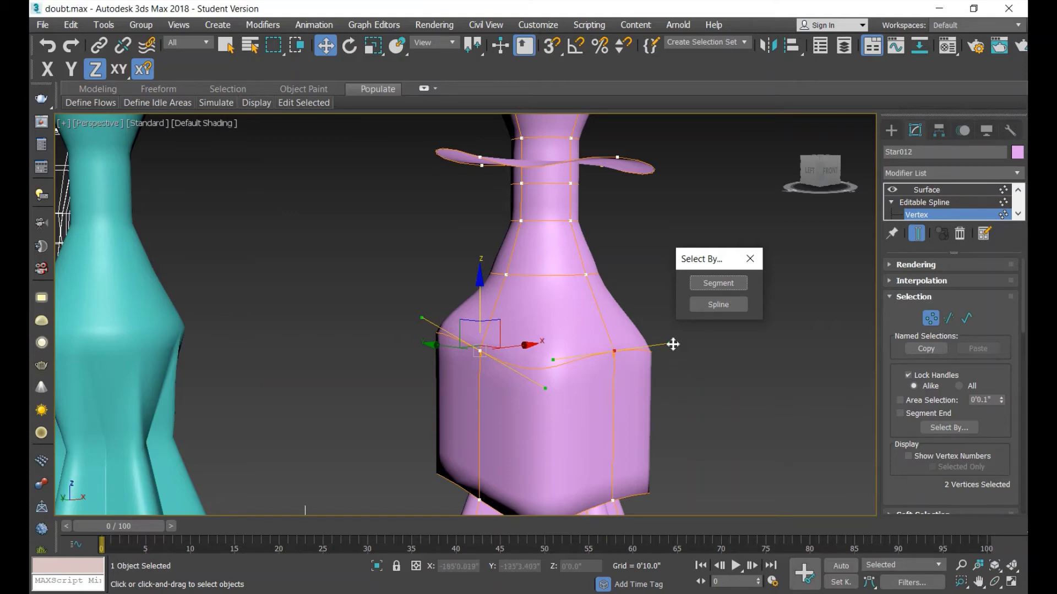
mouse_move(668, 345)
left_mouse_down()
mouse_move(696, 353)
mouse_move(702, 330)
left_mouse_up()
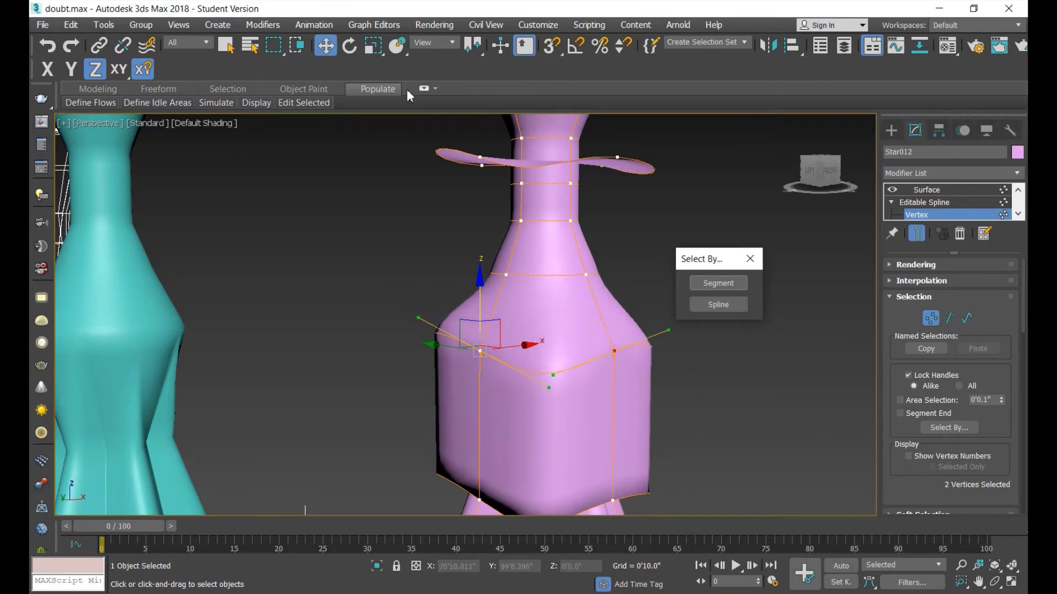
left_click(373, 47)
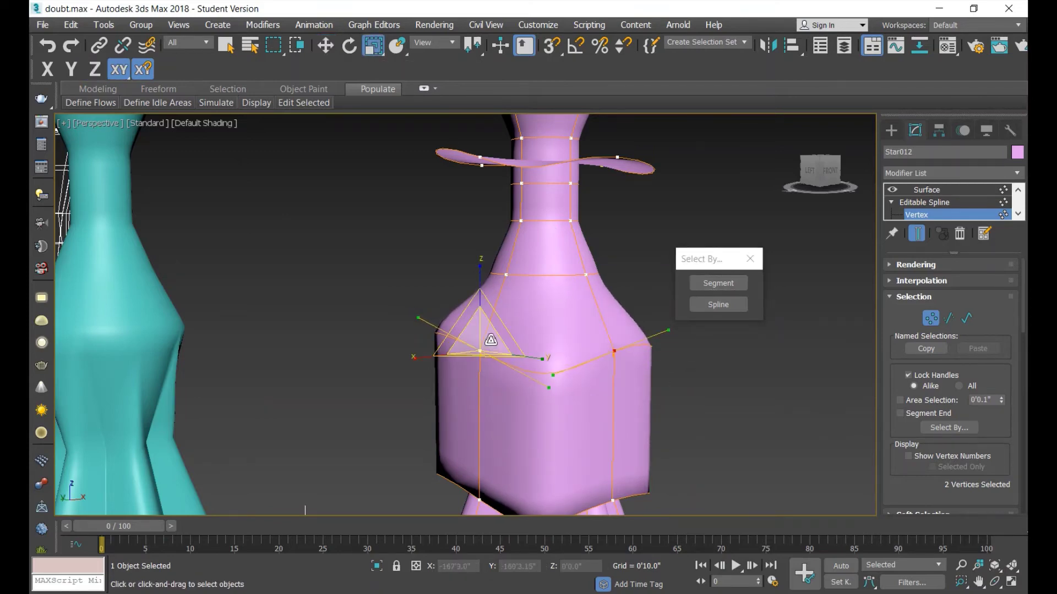
mouse_move(487, 353)
left_mouse_down()
mouse_move(473, 350)
mouse_move(286, 549)
left_mouse_up()
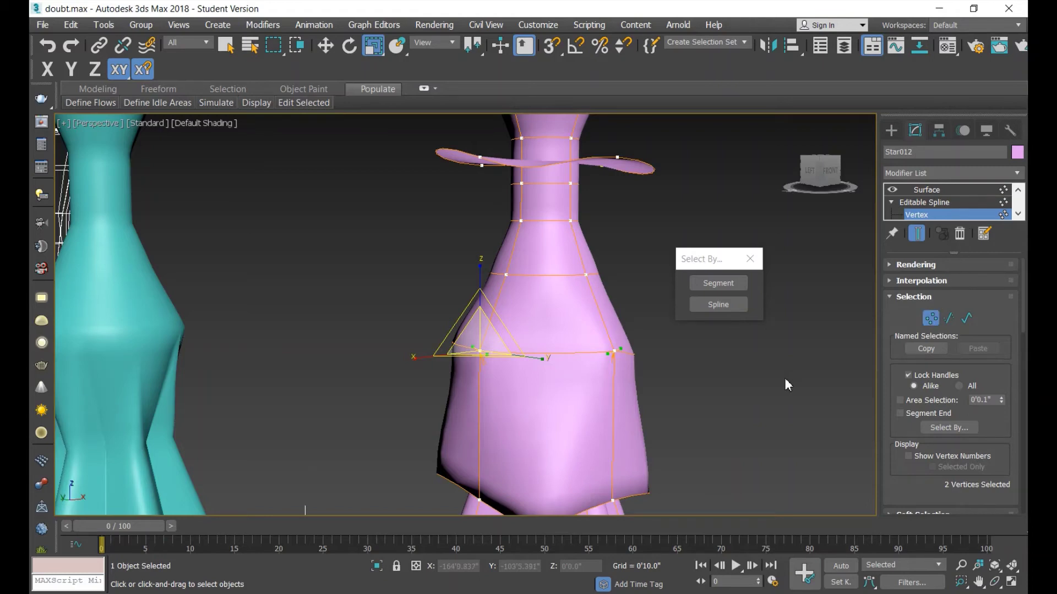
scroll(969, 203, "down", 2)
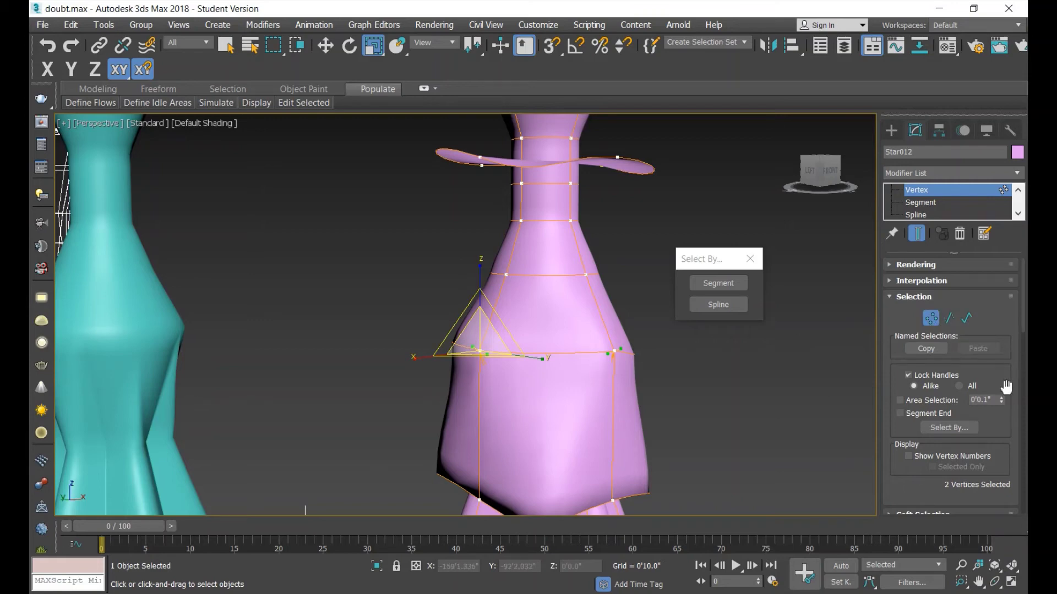
- Close the select-by options and pick two neck-ring vertices together using Area Selection
left_click(783, 391)
left_click(756, 259)
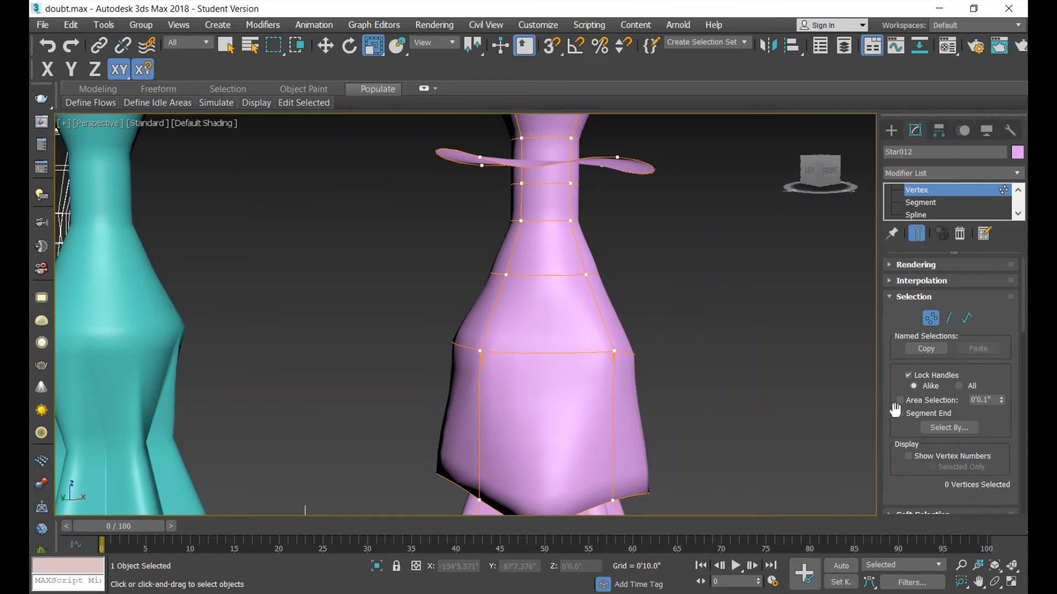
scroll(768, 367, "down", 3)
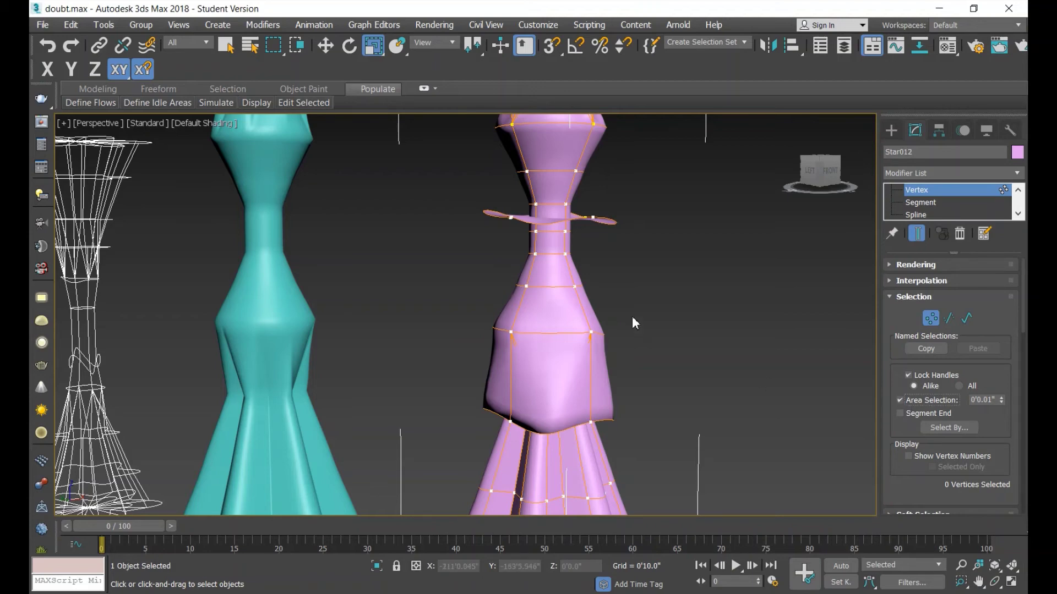
left_click(574, 290)
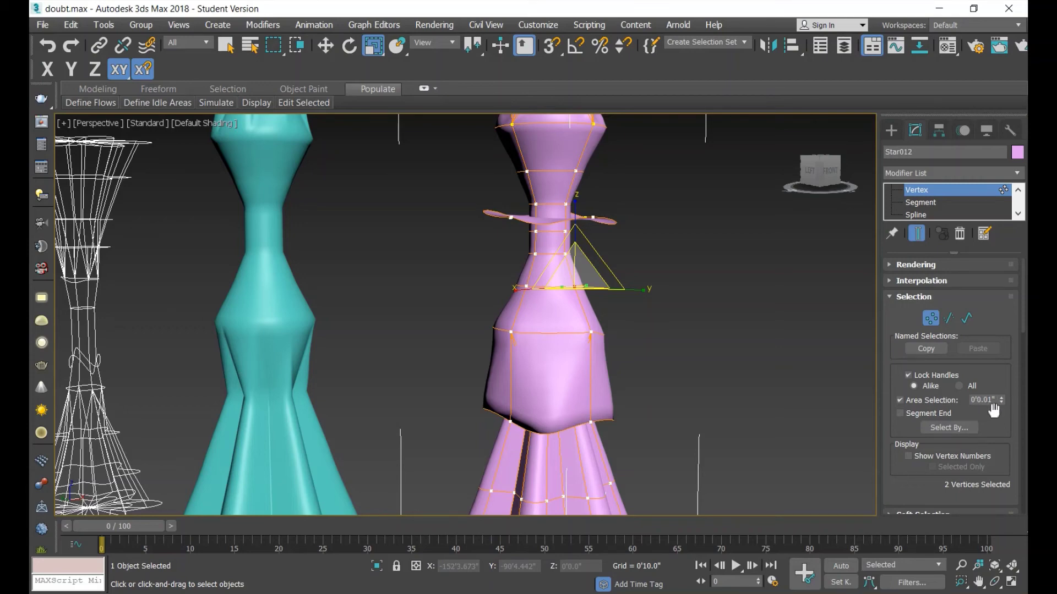
- Set the Area Selection distance to 6 and region-select the upper neck vertices
left_click(990, 400)
type("6")
key("Return")
left_click(807, 373)
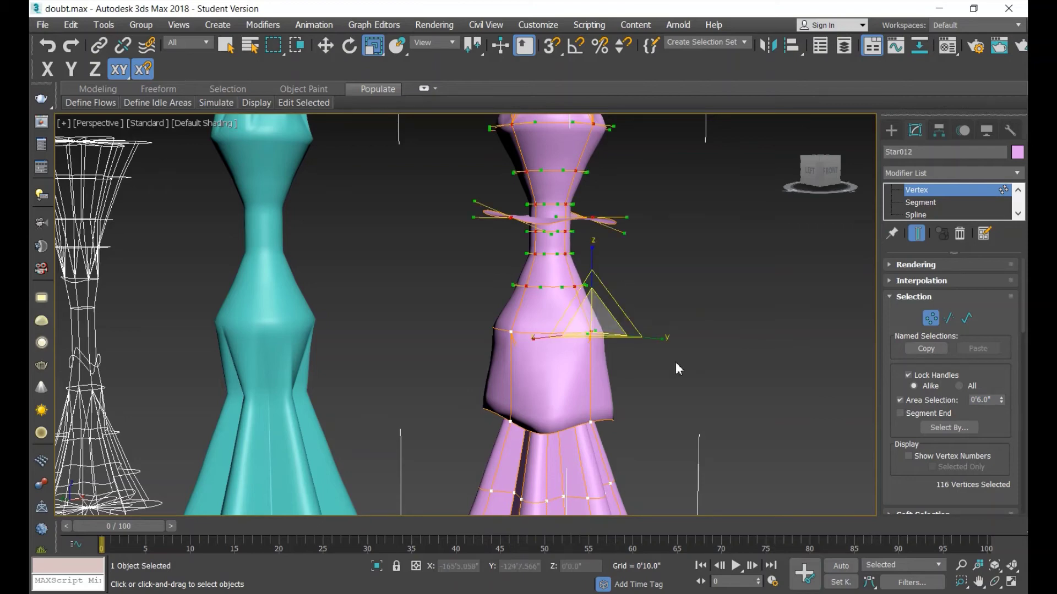
left_click_drag(566, 256, 497, 233)
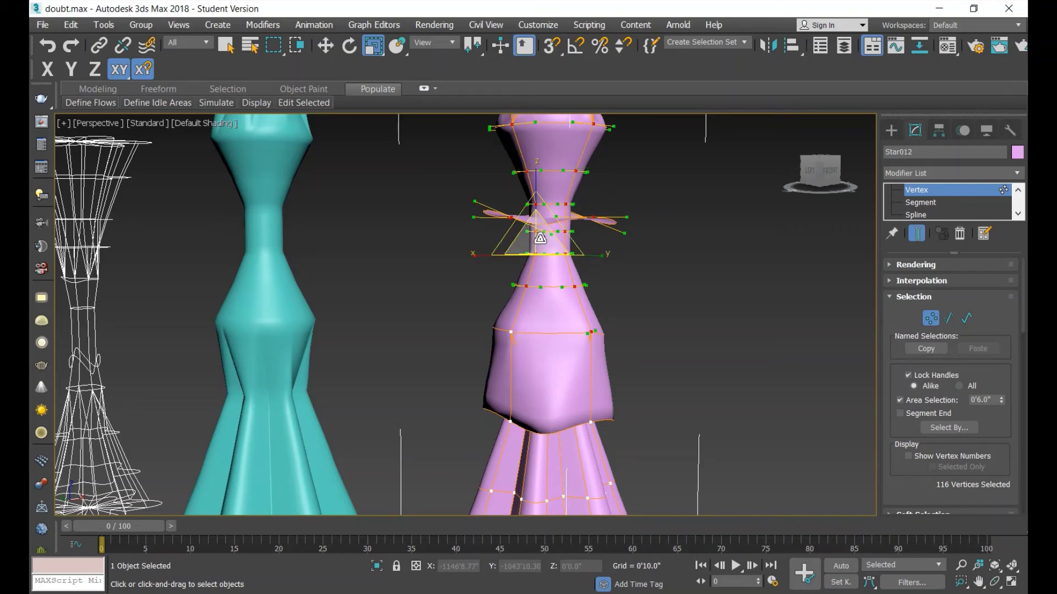
- Scale the upper neck vertices to 294% in XY and lower them along Z
mouse_move(540, 237)
left_mouse_down()
mouse_move(587, 109)
mouse_move(538, 240)
left_mouse_up()
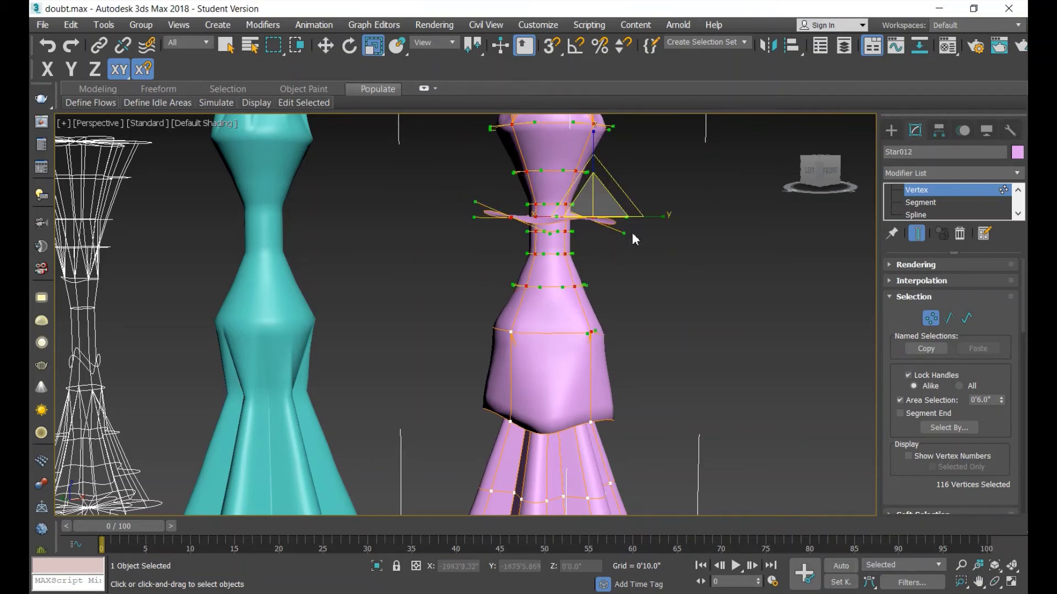
left_click(325, 46)
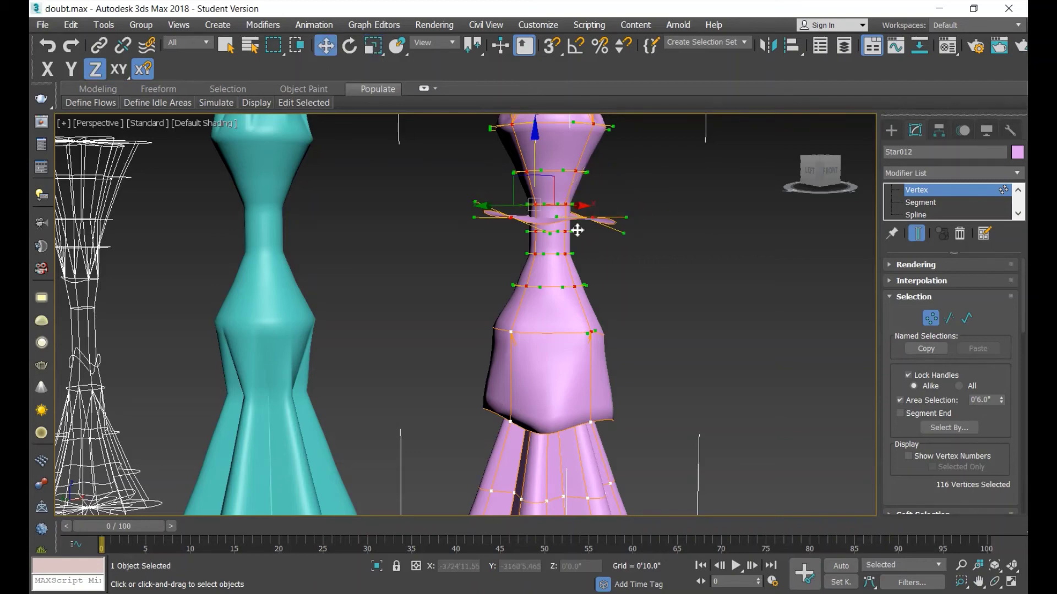
mouse_move(627, 217)
left_mouse_down()
mouse_move(623, 271)
mouse_move(622, 259)
left_mouse_up()
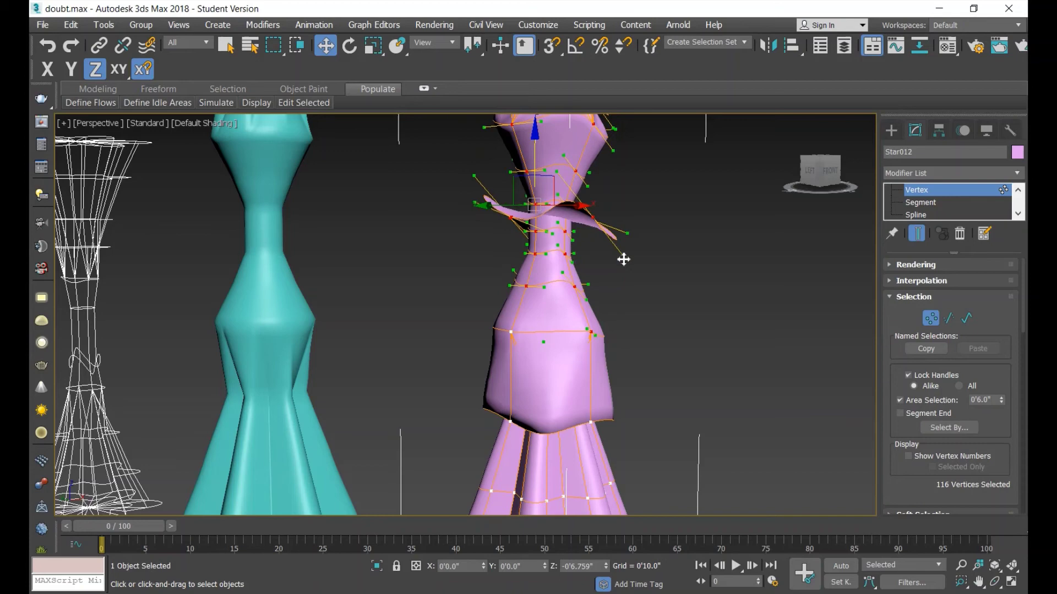
- Turn off Area Selection and select the four vertices at the neck's waist
left_click(717, 316)
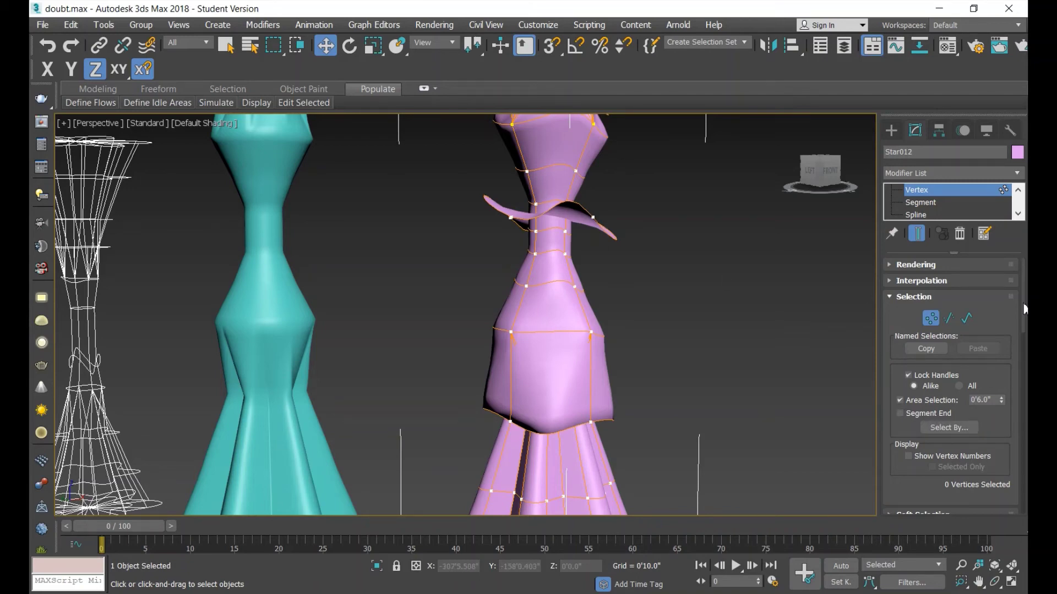
key("ctrl+a")
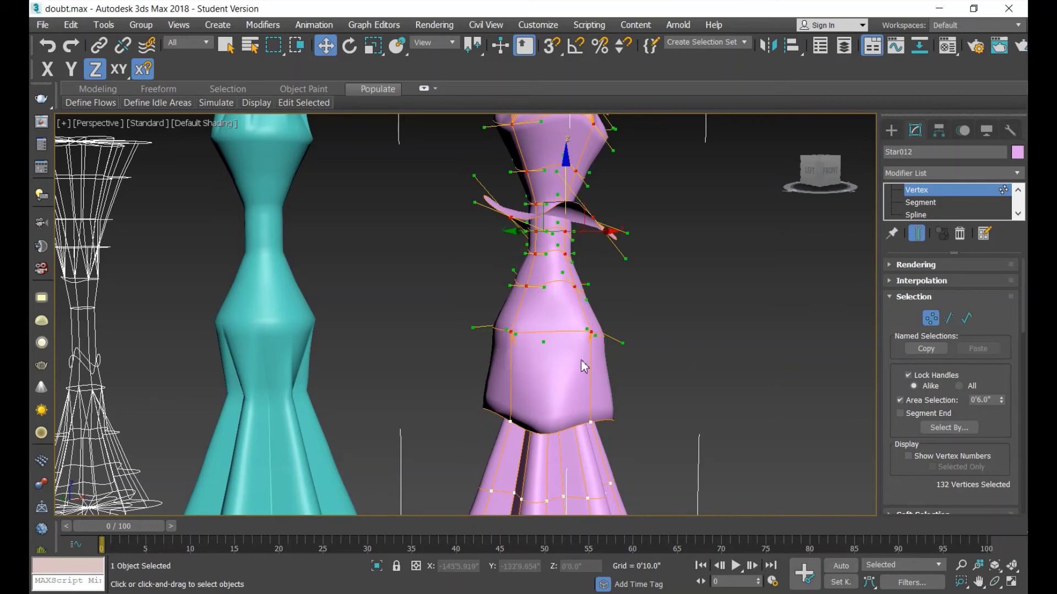
left_click(512, 217)
left_click(522, 295)
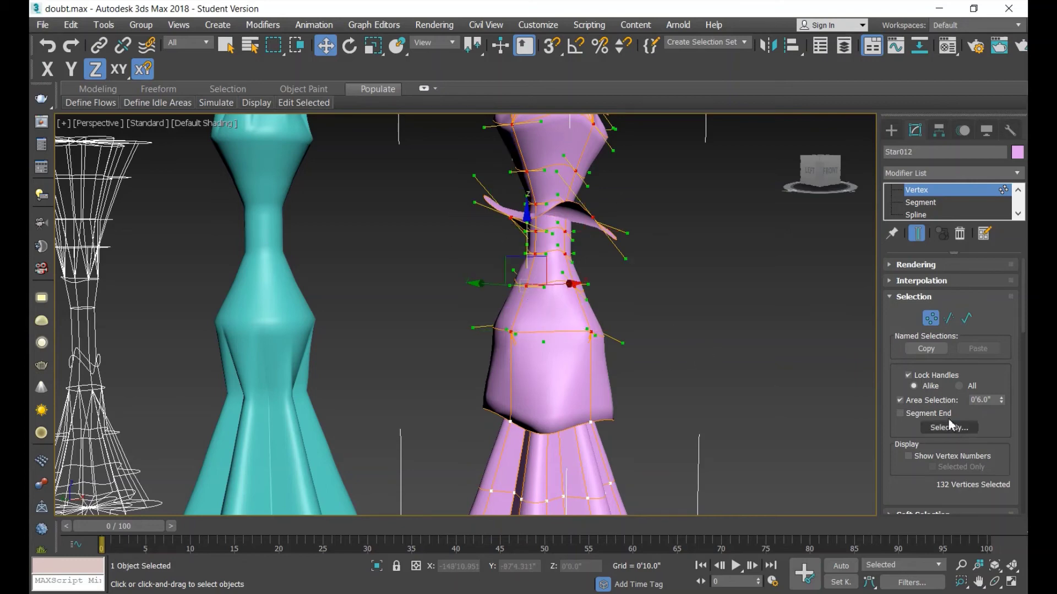
left_click(936, 402)
left_click(756, 379)
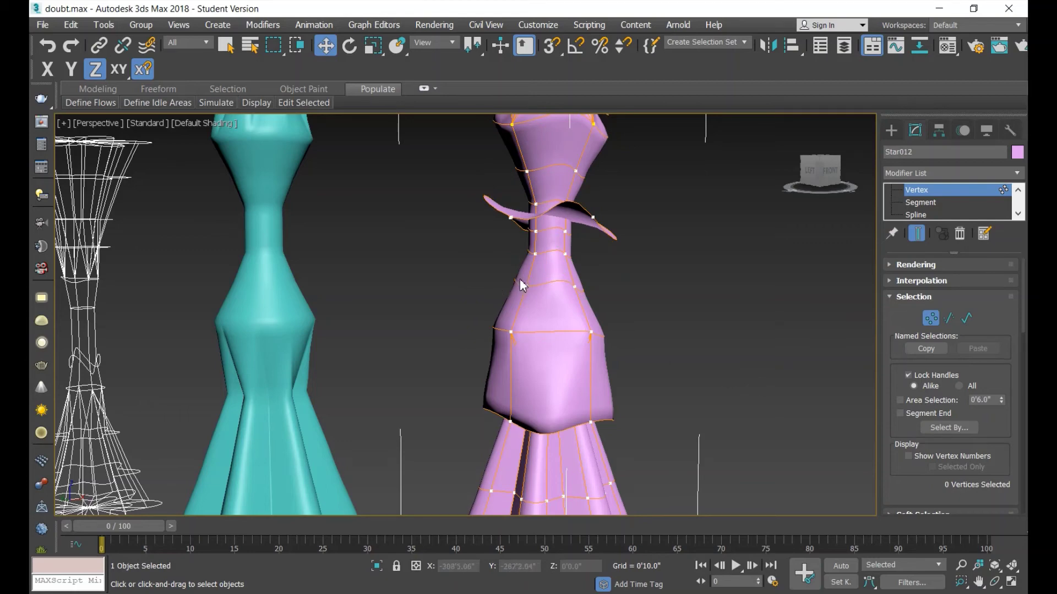
left_click_drag(517, 277, 549, 326)
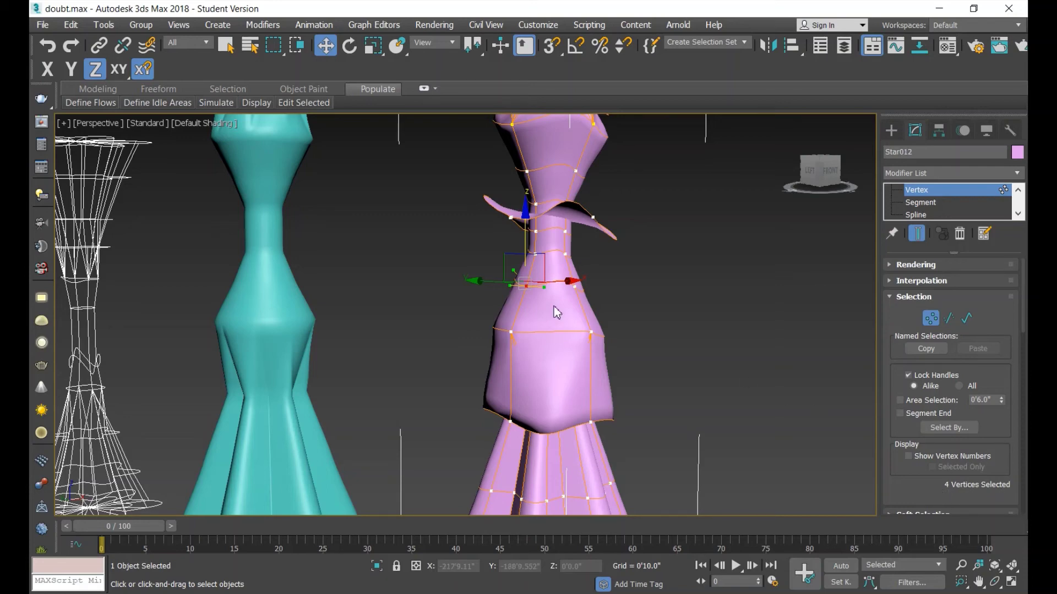
scroll(548, 292, "up", 2)
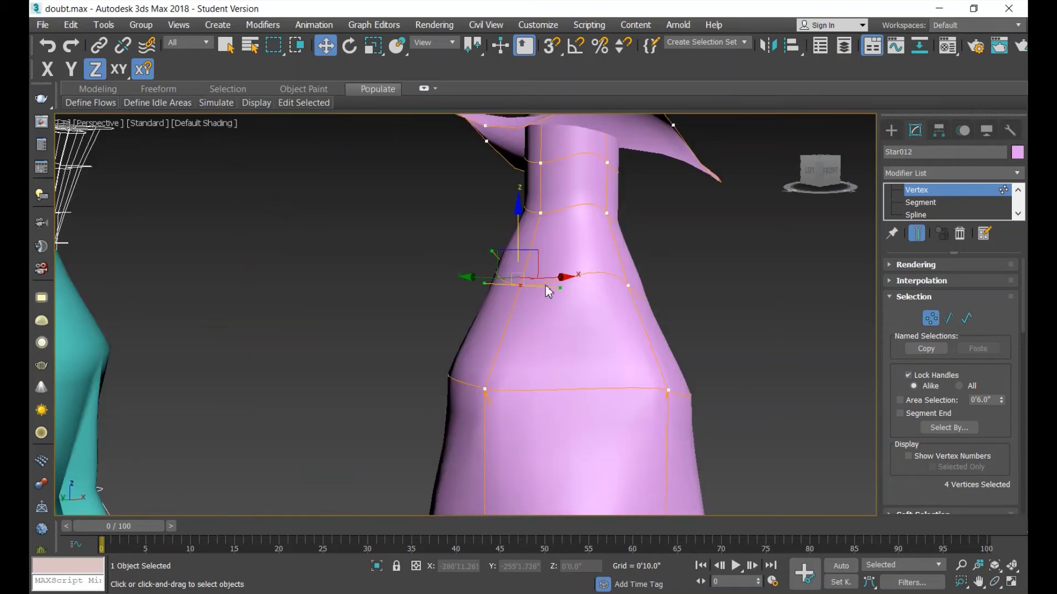
- Move one shoulder vertex along X to reshape the neck-to-body curve
left_click(756, 344)
left_click(562, 281)
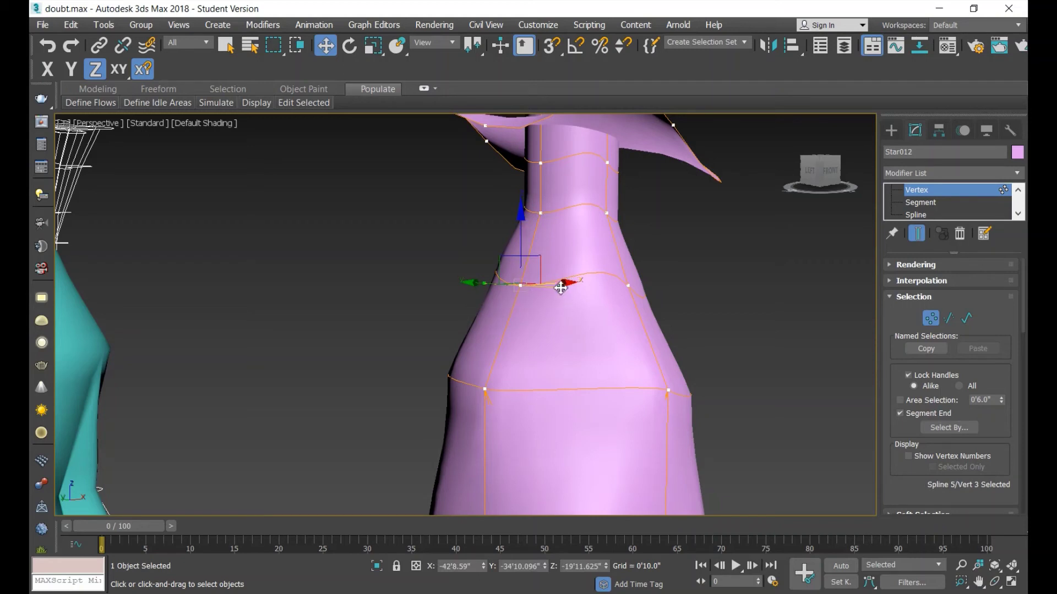
mouse_move(560, 288)
left_mouse_down()
mouse_move(536, 415)
mouse_move(572, 386)
left_mouse_up()
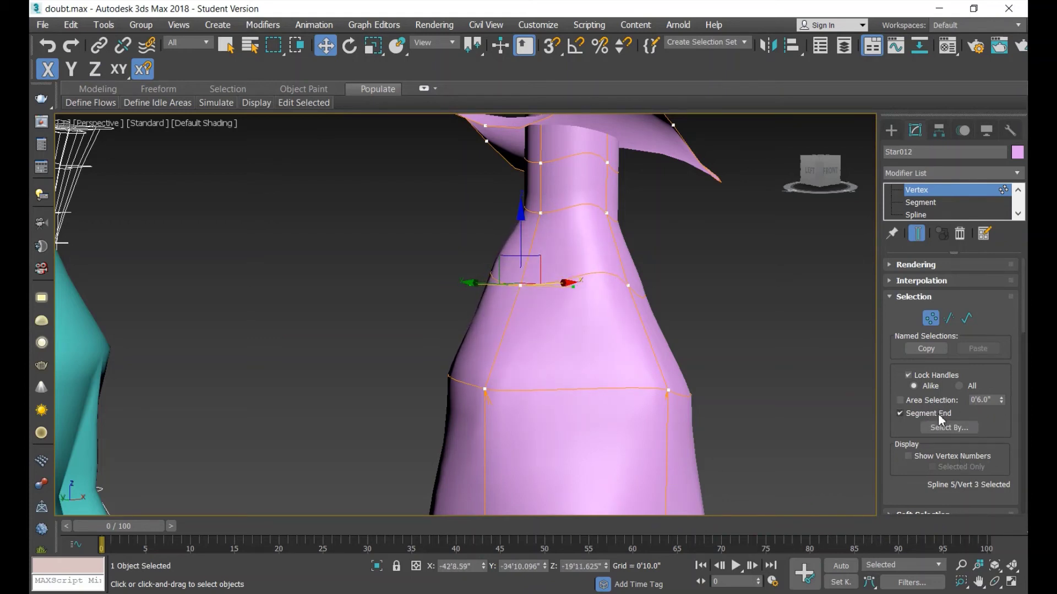
- Pull a body-corner vertex's Bezier handle to bulge the shoulder, and enable Show Vertex Numbers
left_click(485, 389)
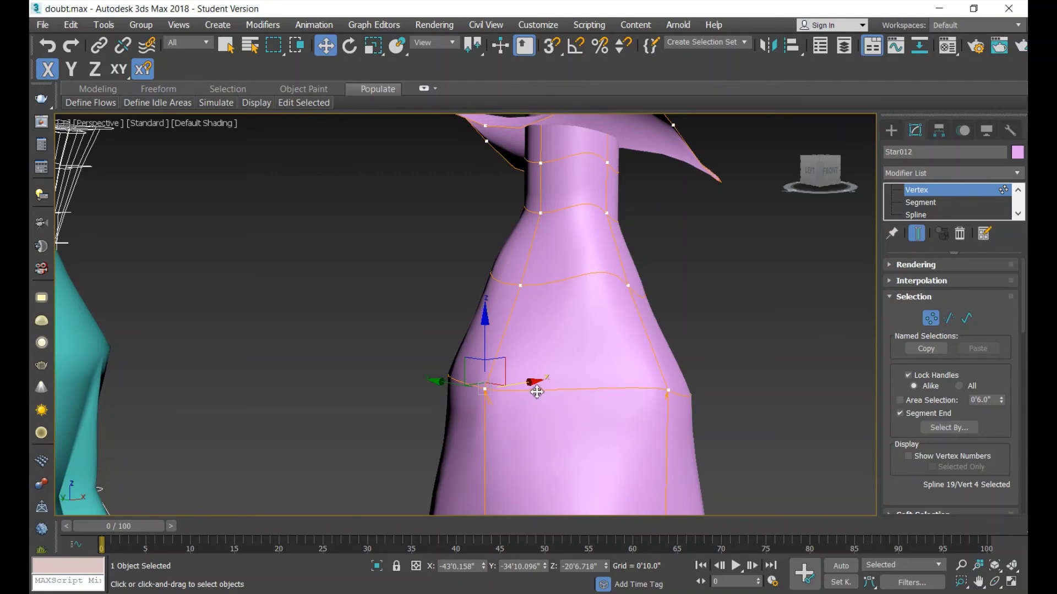
left_click(536, 392)
mouse_move(494, 394)
left_mouse_down()
mouse_move(515, 362)
mouse_move(505, 427)
mouse_move(523, 401)
mouse_move(529, 417)
left_mouse_up()
scroll(903, 457, "down", 1)
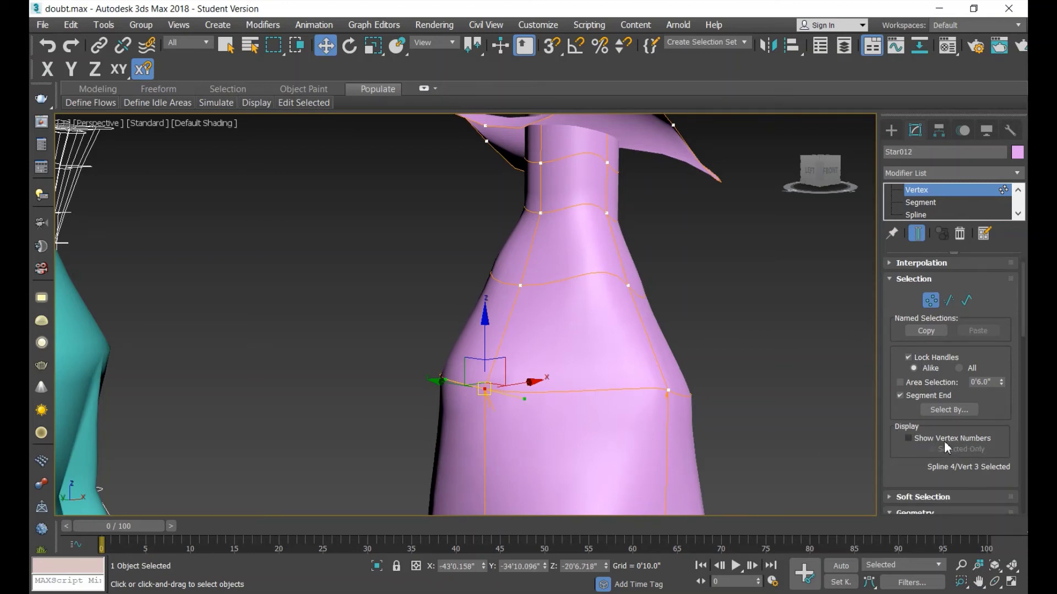
left_click(928, 442)
- Turn off Show End Result to view the bare numbered spline cage, zoomed on the neck
scroll(759, 362, "down", 4)
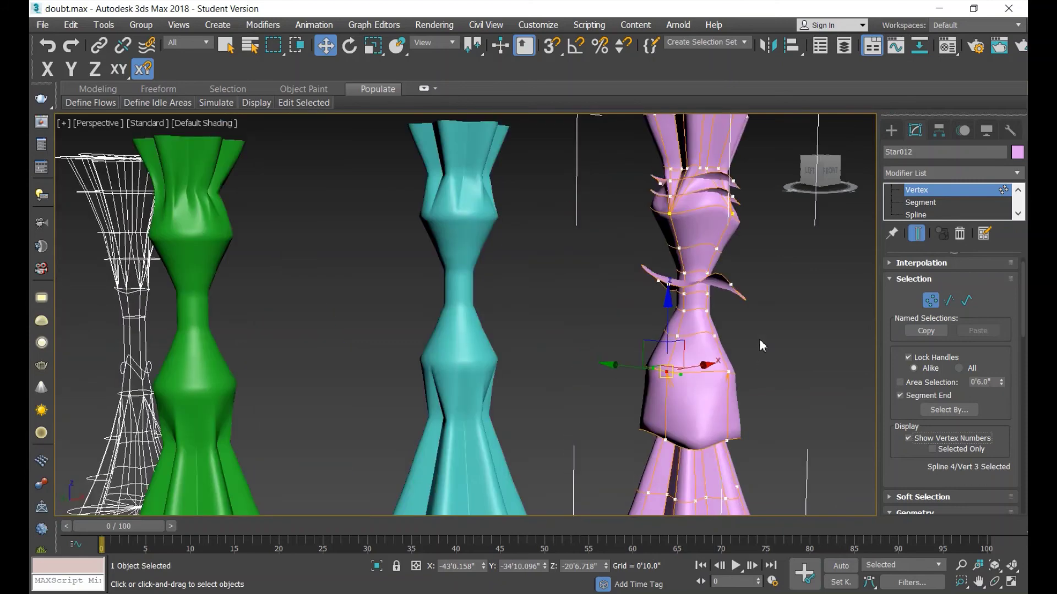
scroll(771, 214, "down", 4)
scroll(781, 205, "up", 4)
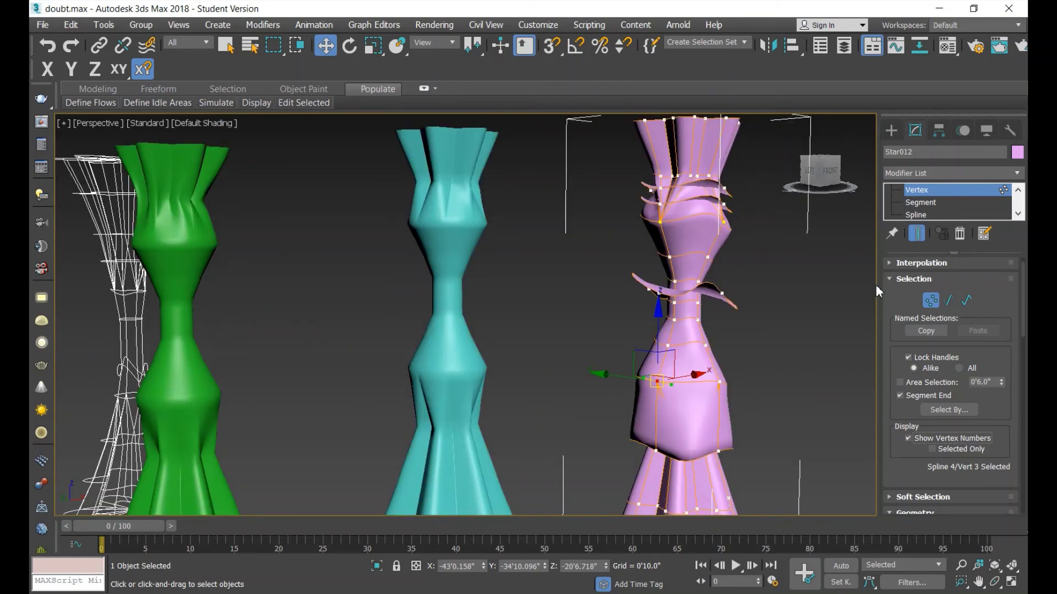
left_click(917, 235)
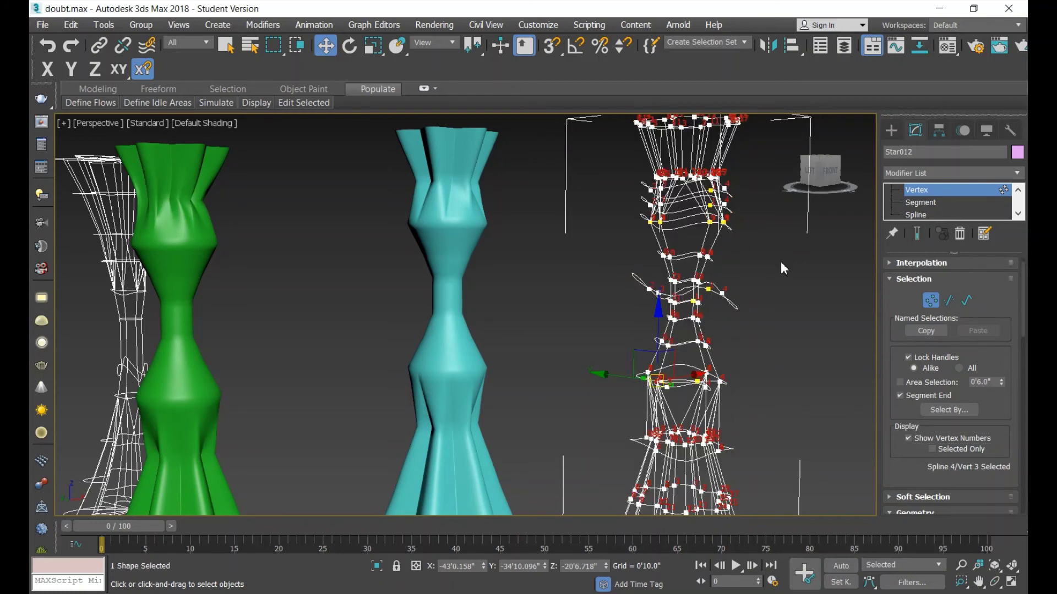
scroll(726, 289, "up", 4)
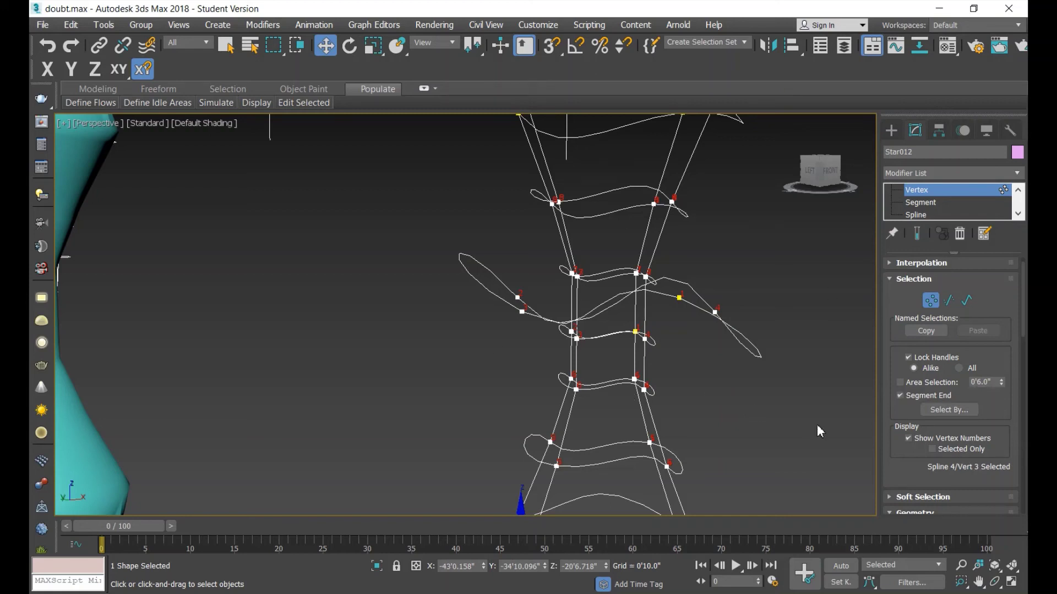
- Limit vertex numbers to Selected Only and select one neck ring's vertices
left_click(953, 454)
left_click(801, 430)
left_click_drag(520, 370, 731, 416)
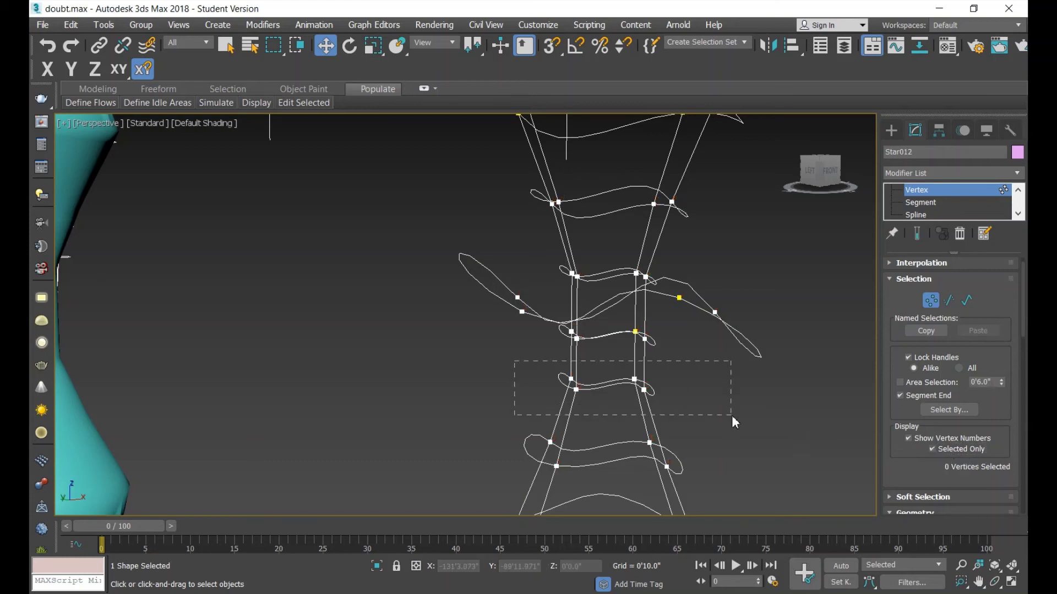
scroll(672, 384, "up", 5)
scroll(672, 384, "down", 5)
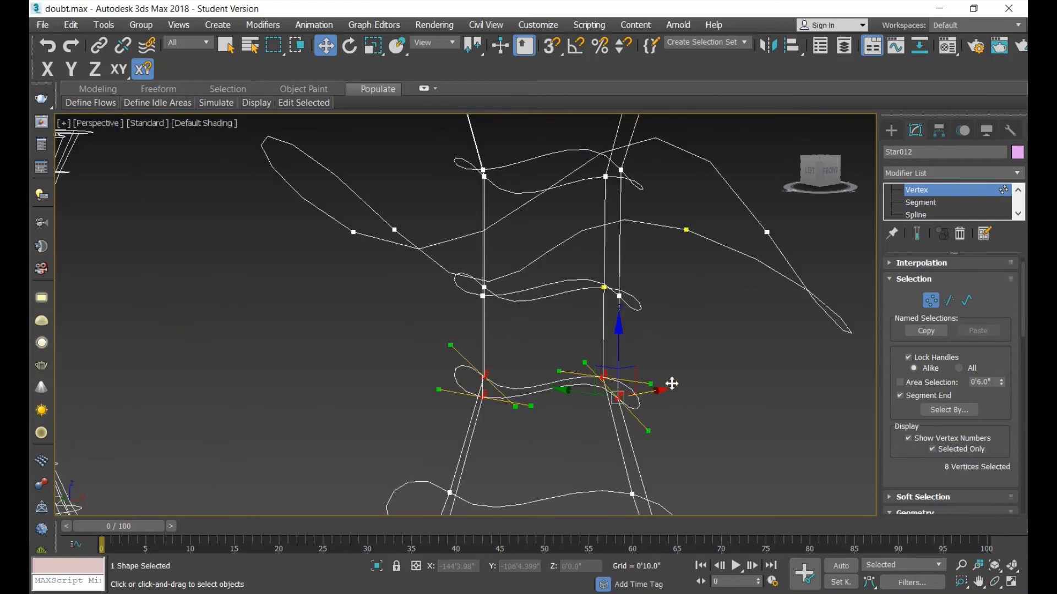
scroll(670, 385, "up", 3)
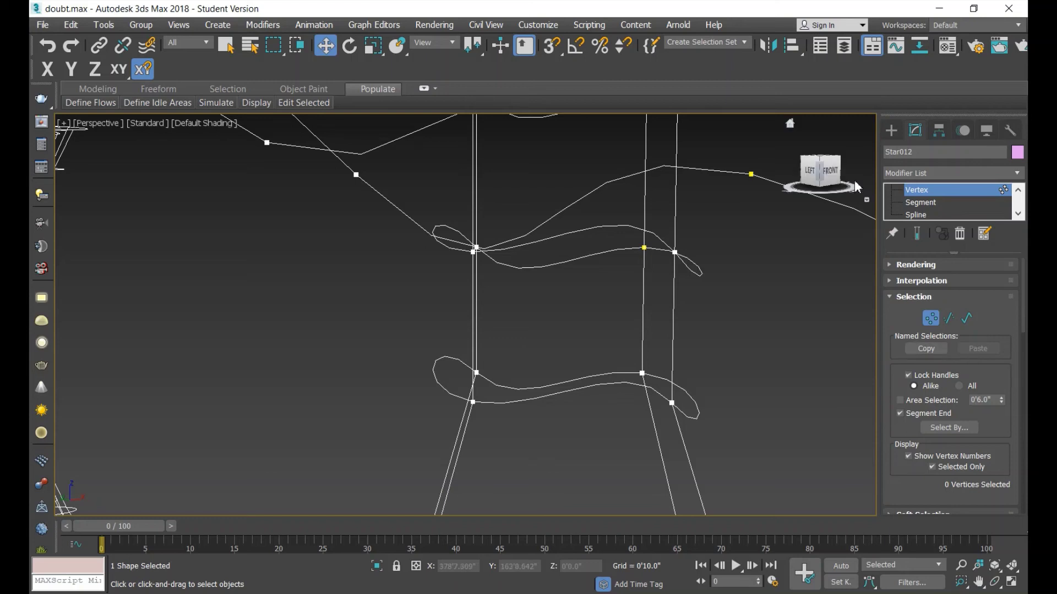
- Marquee-select all 134 upper-neck vertices for a new selection set
left_click(738, 42)
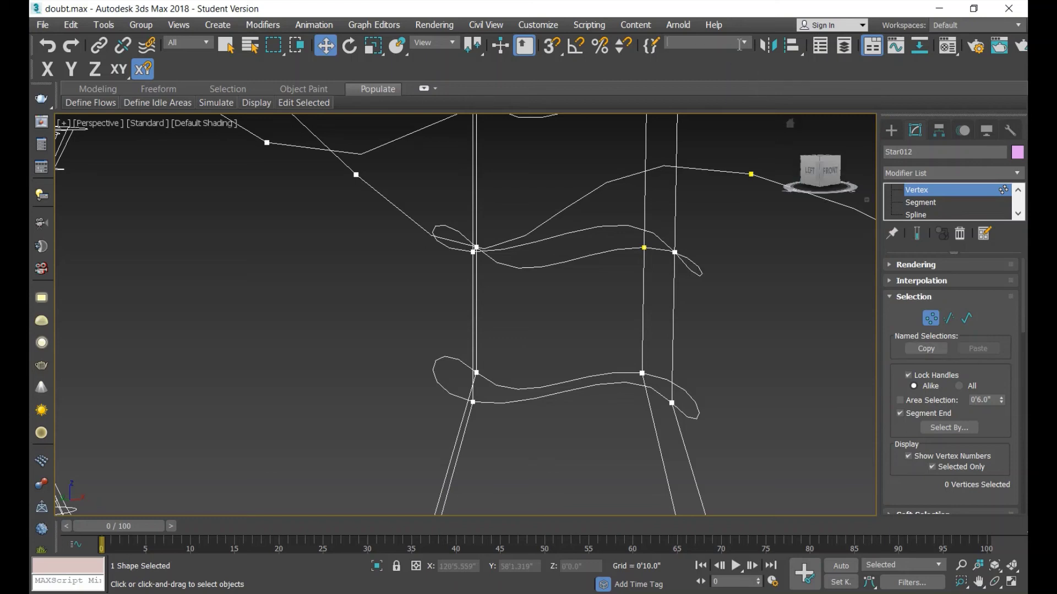
scroll(749, 300, "down", 10)
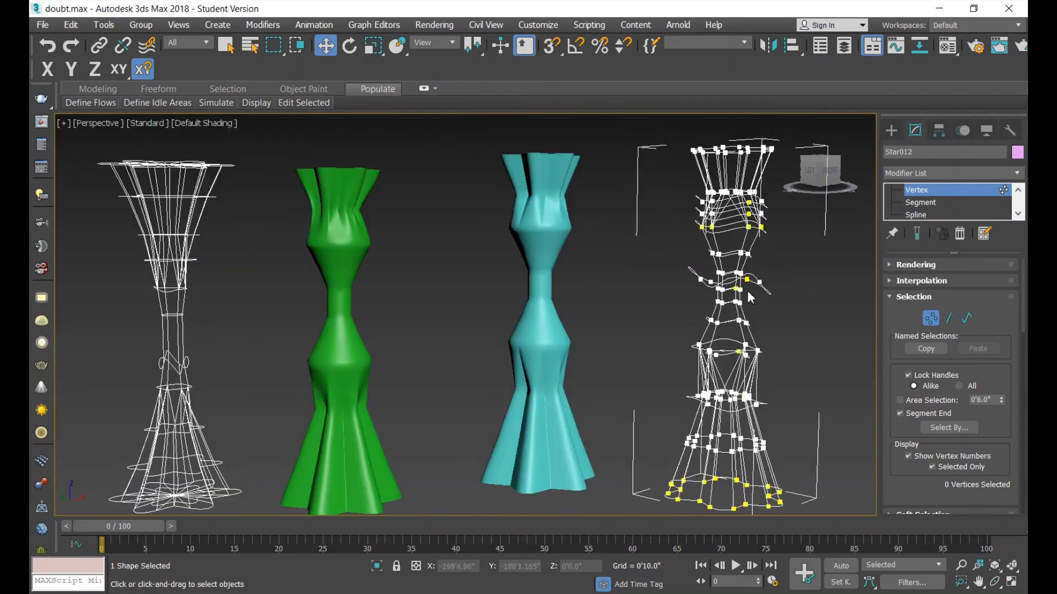
scroll(771, 283, "up", 8)
scroll(774, 279, "down", 4)
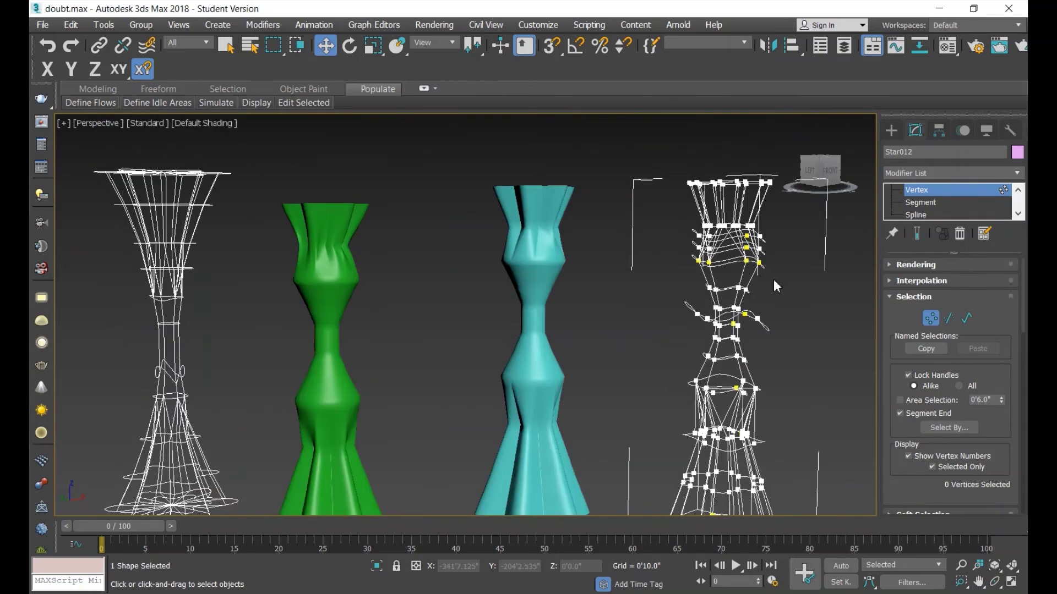
left_click_drag(673, 141, 798, 345)
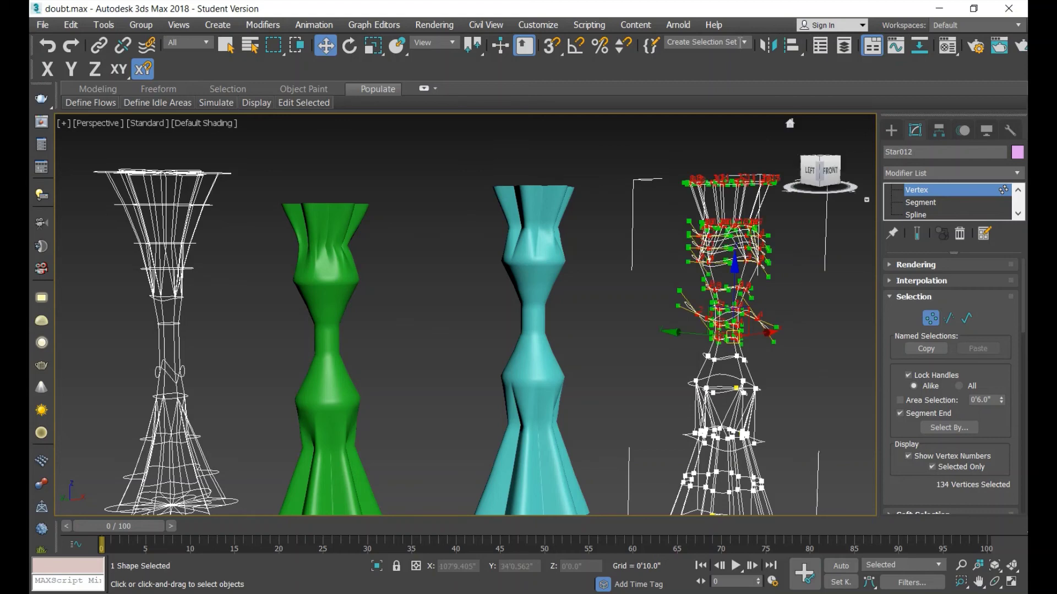
- Save the upper-neck vertices as selection set '1' and copy that named selection
type("1")
left_click(837, 316)
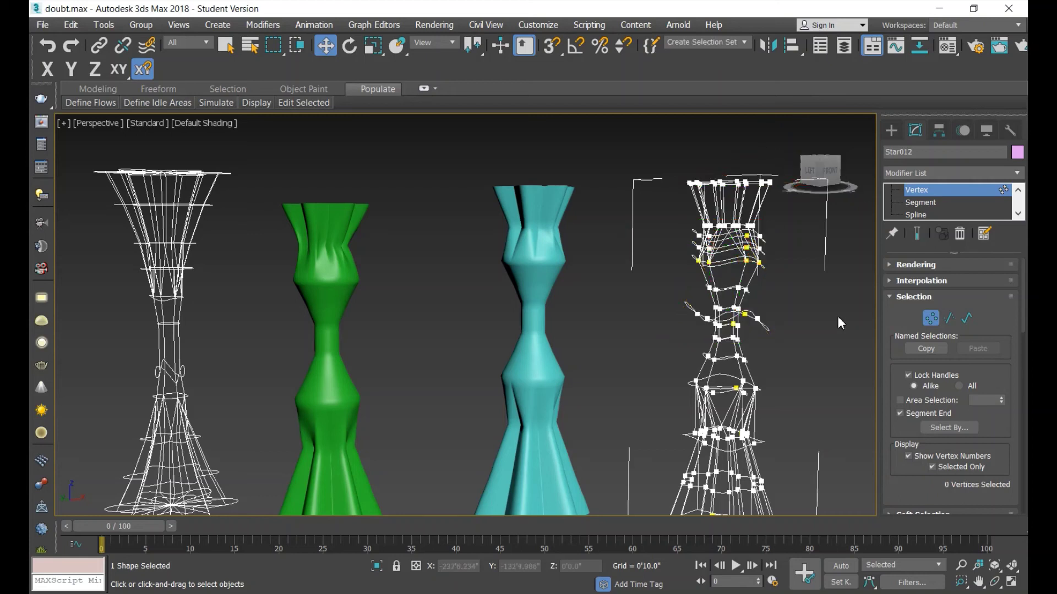
left_click(743, 42)
left_click(682, 53)
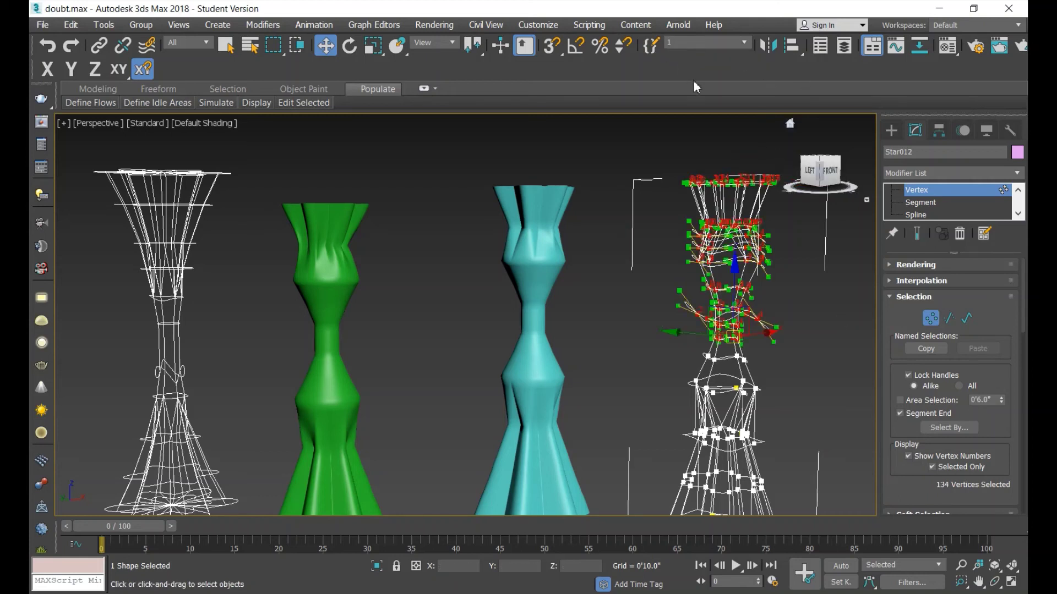
left_click(926, 349)
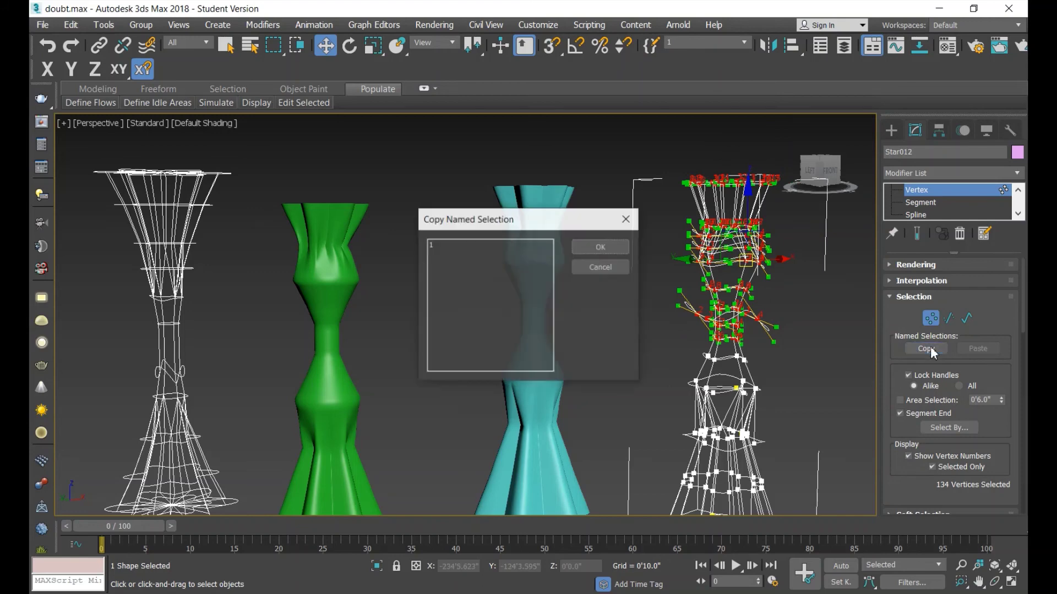
left_click(432, 248)
left_click(575, 248)
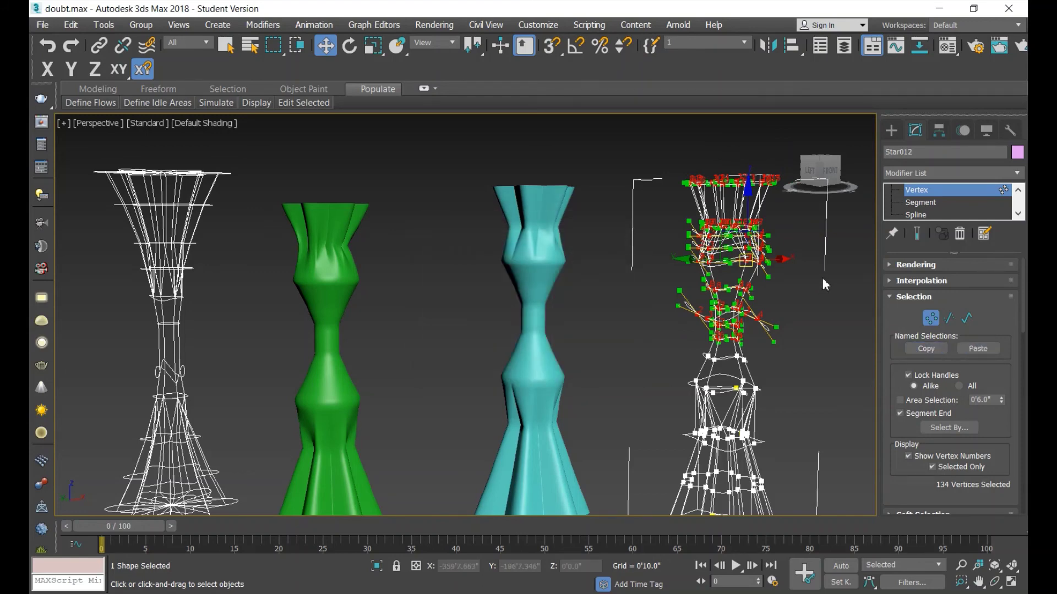
- Drag Bezier handles to twist and flare the neck, with Show End Result back on
scroll(822, 278, "up", 5)
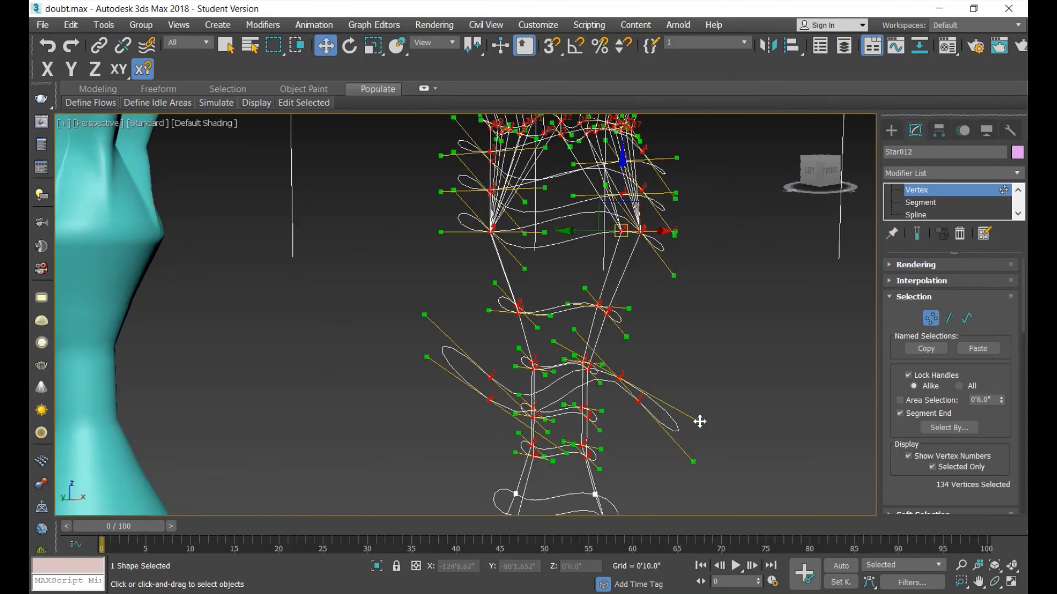
mouse_move(698, 421)
left_mouse_down()
mouse_move(739, 367)
mouse_move(756, 422)
left_mouse_up()
left_click(916, 234)
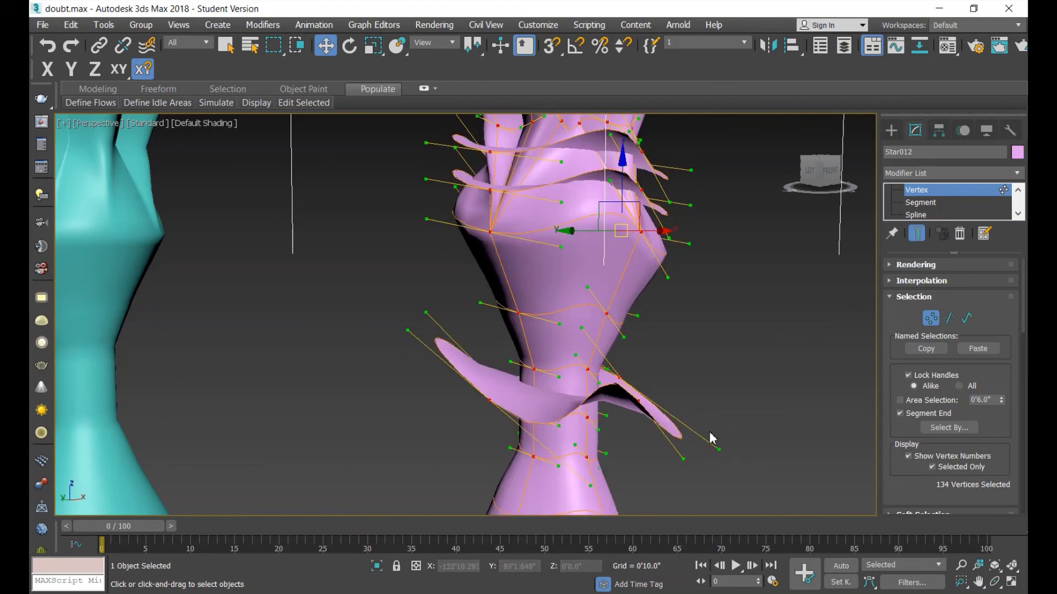
mouse_move(716, 450)
left_mouse_down()
mouse_move(754, 331)
mouse_move(743, 365)
left_mouse_up()
scroll(738, 258, "down", 6)
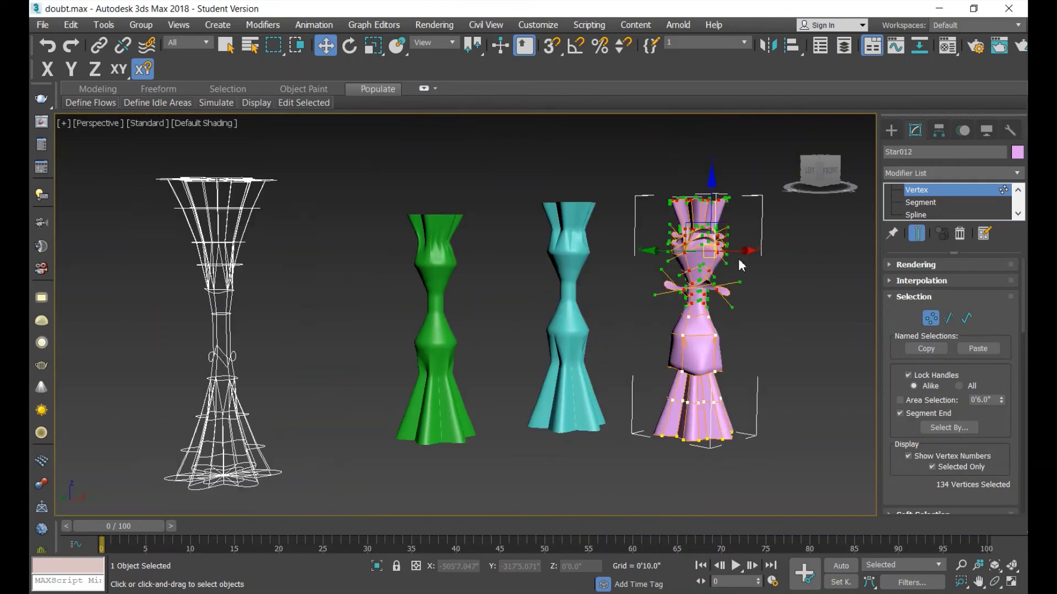
- Paste the copied selection as new set '2' and clear the vertex selection
left_click(977, 349)
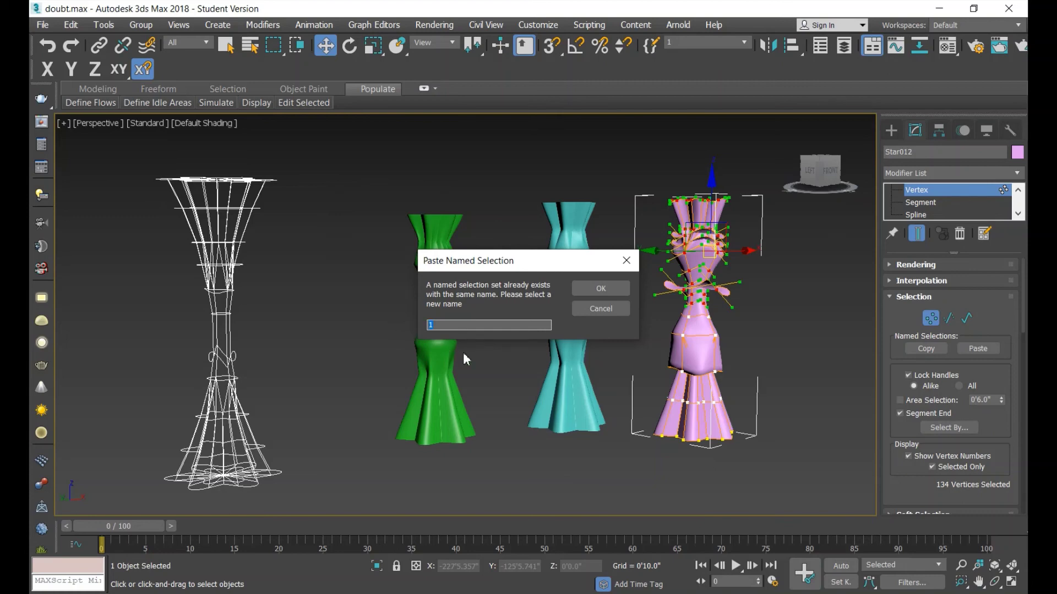
left_click(601, 288)
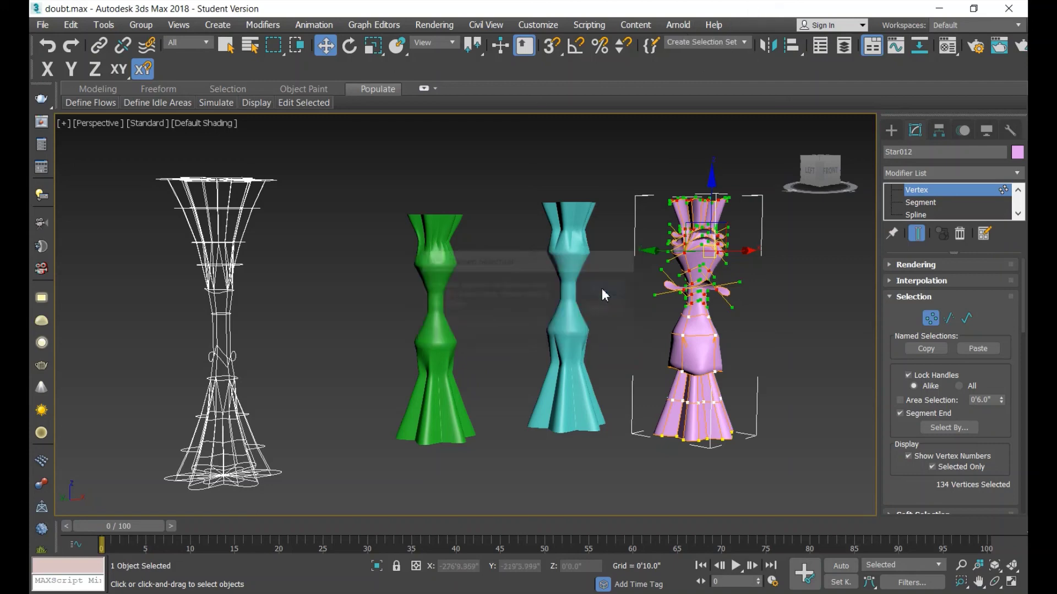
left_click(810, 306)
scroll(803, 280, "up", 3)
scroll(803, 280, "down", 3)
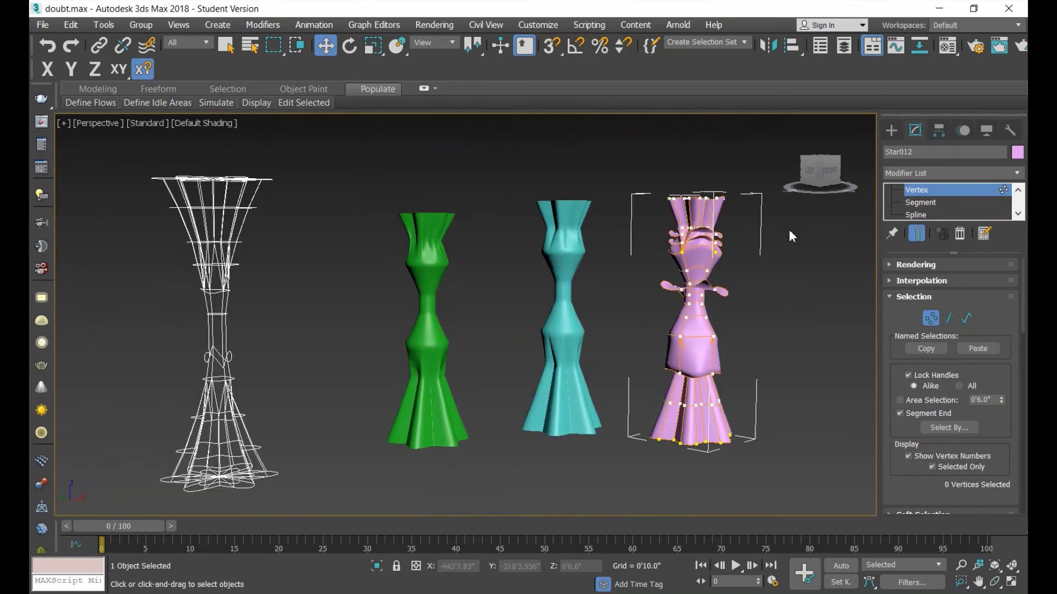
- Reselect the neck vertices from the Named Selection Sets list, ending on set '2'
left_click(738, 44)
left_click(744, 43)
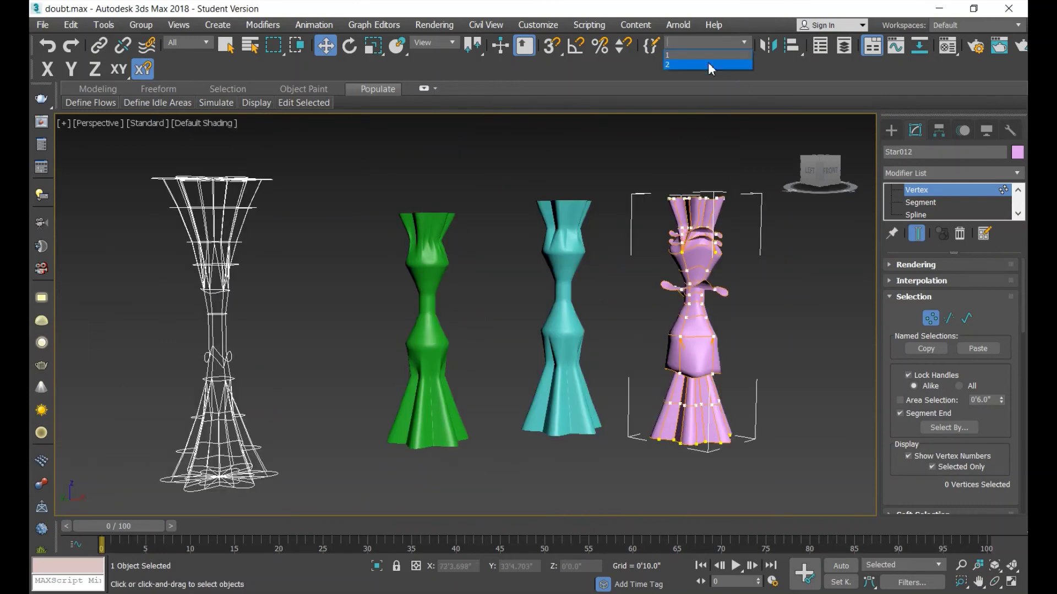
left_click(682, 56)
scroll(762, 270, "up", 2)
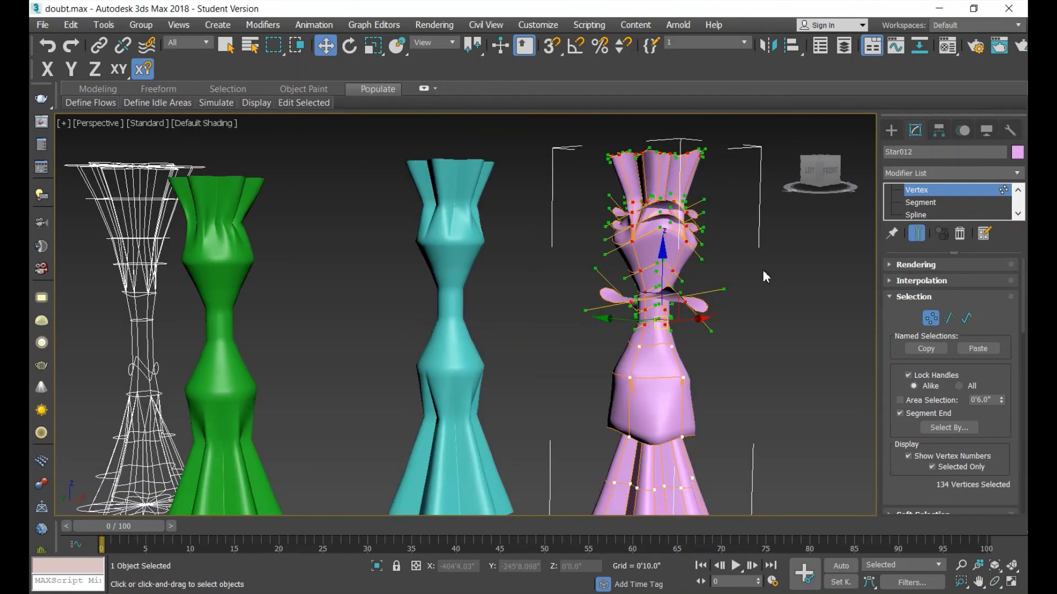
scroll(762, 270, "up", 3)
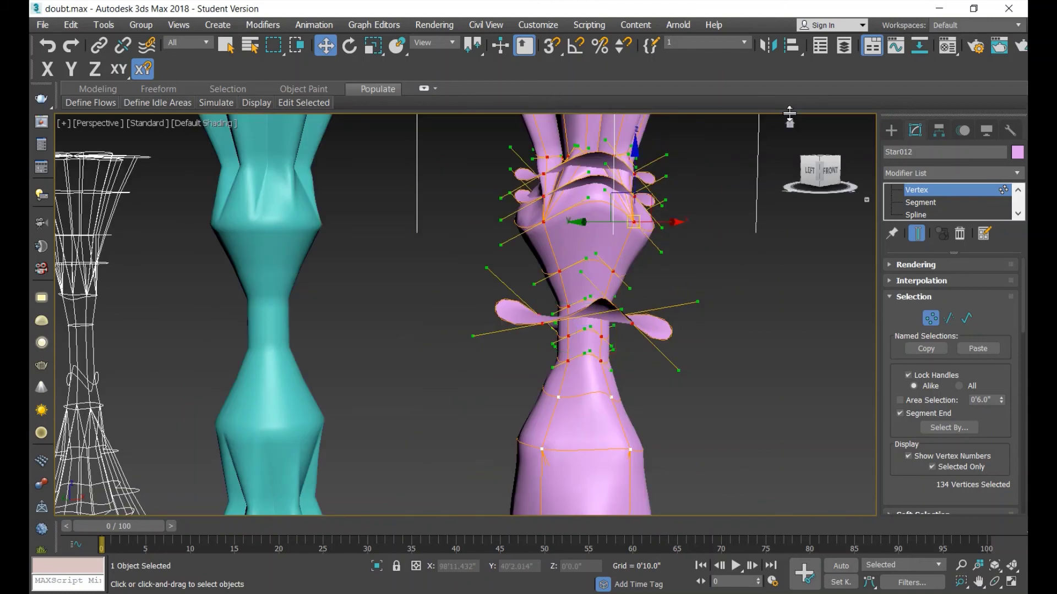
left_click(744, 43)
left_click(690, 66)
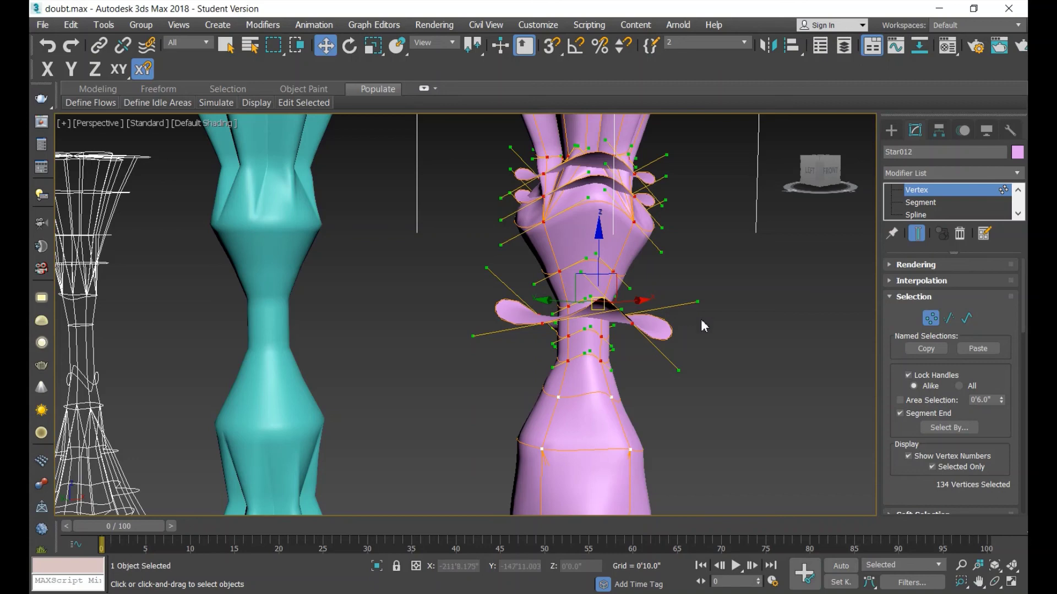
- Copy the named selection and move the set-2 vertices slightly upward
scroll(754, 295, "down", 2)
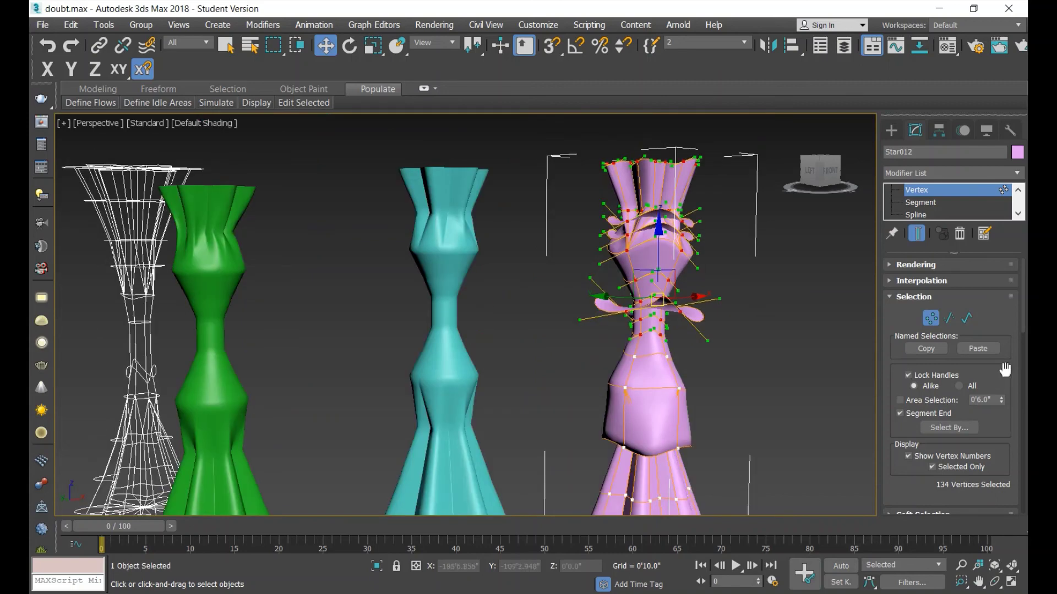
left_click(942, 350)
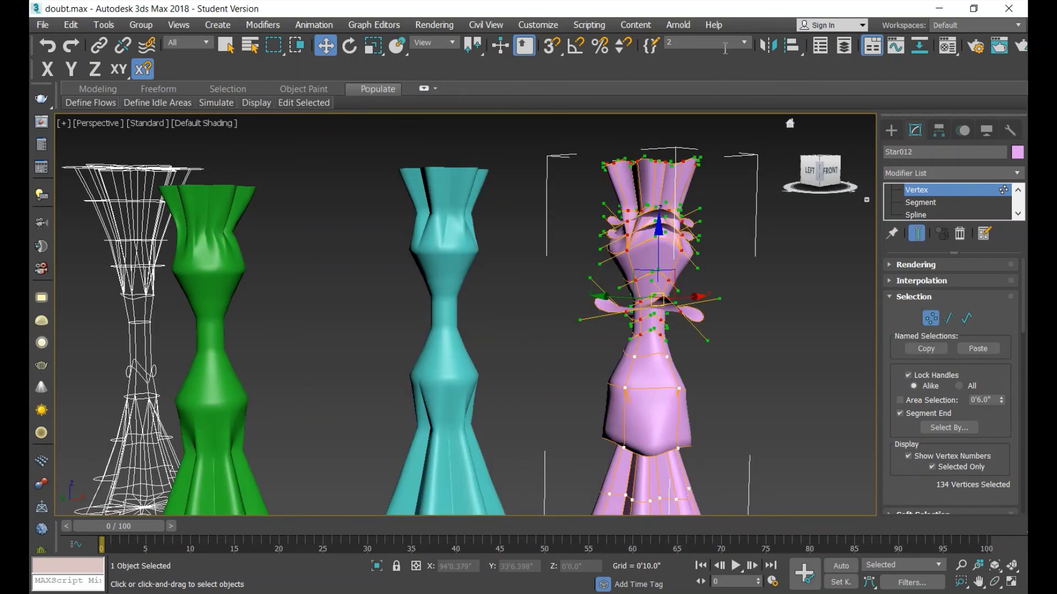
left_click(934, 348)
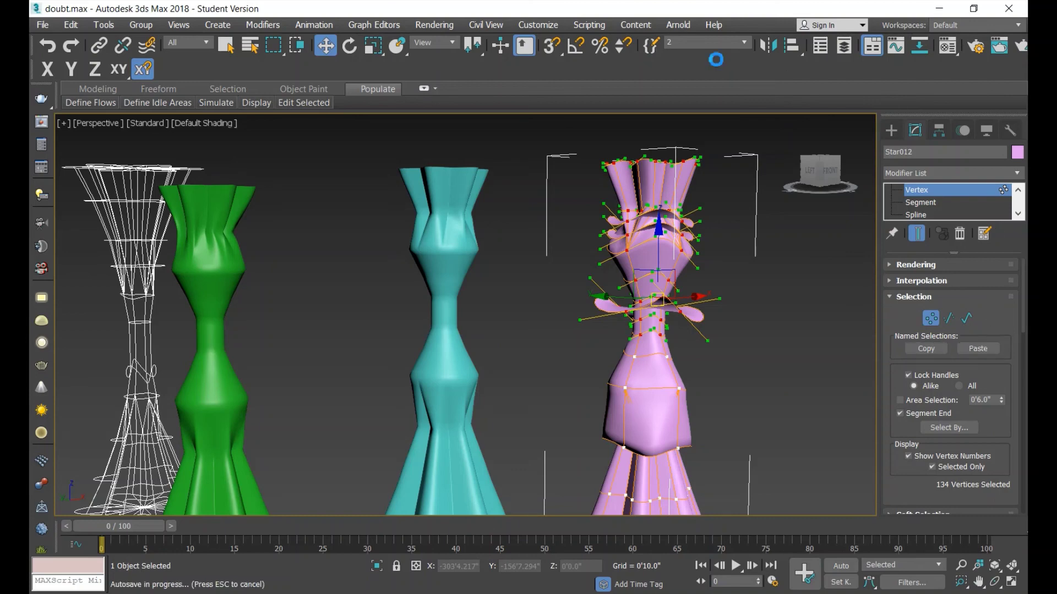
left_click_drag(658, 299, 663, 278)
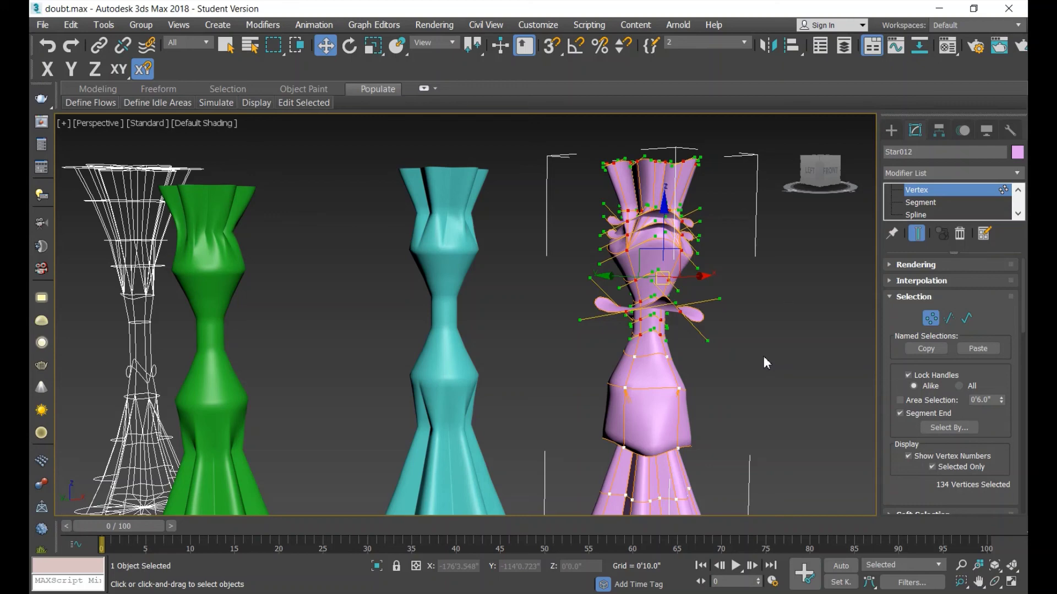
- Exit Vertex sub-object mode back to the Surface modifier level
scroll(749, 330, "down", 5)
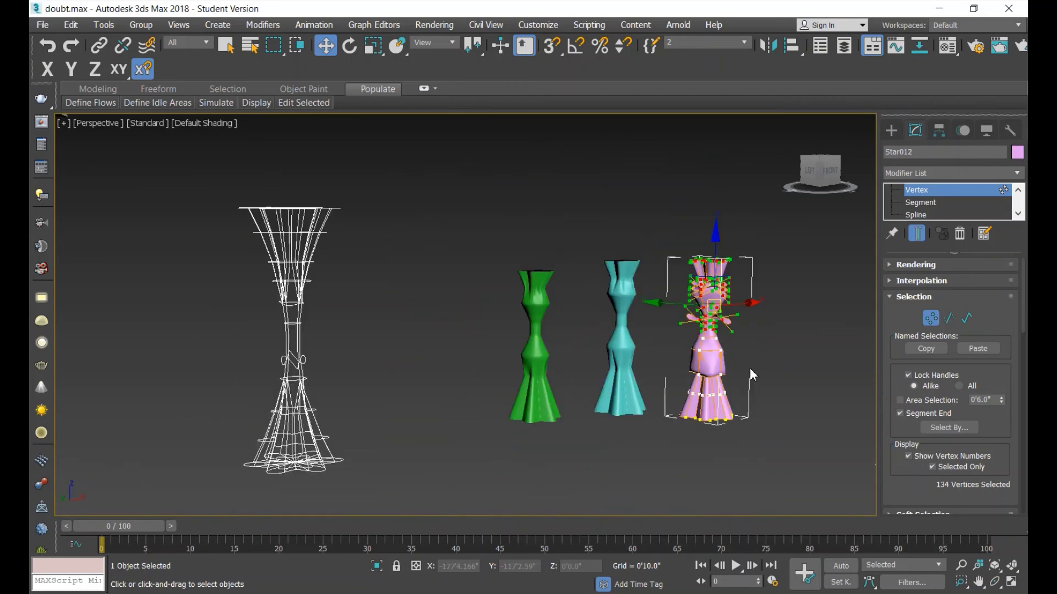
scroll(781, 377, "up", 6)
scroll(781, 375, "down", 3)
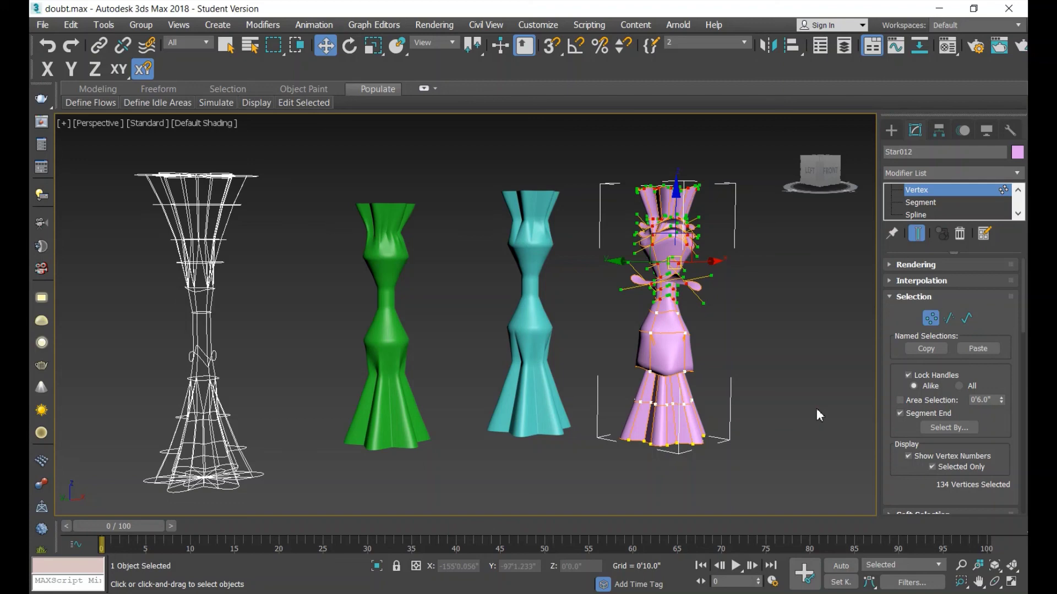
left_click(938, 325)
scroll(801, 404, "down", 2)
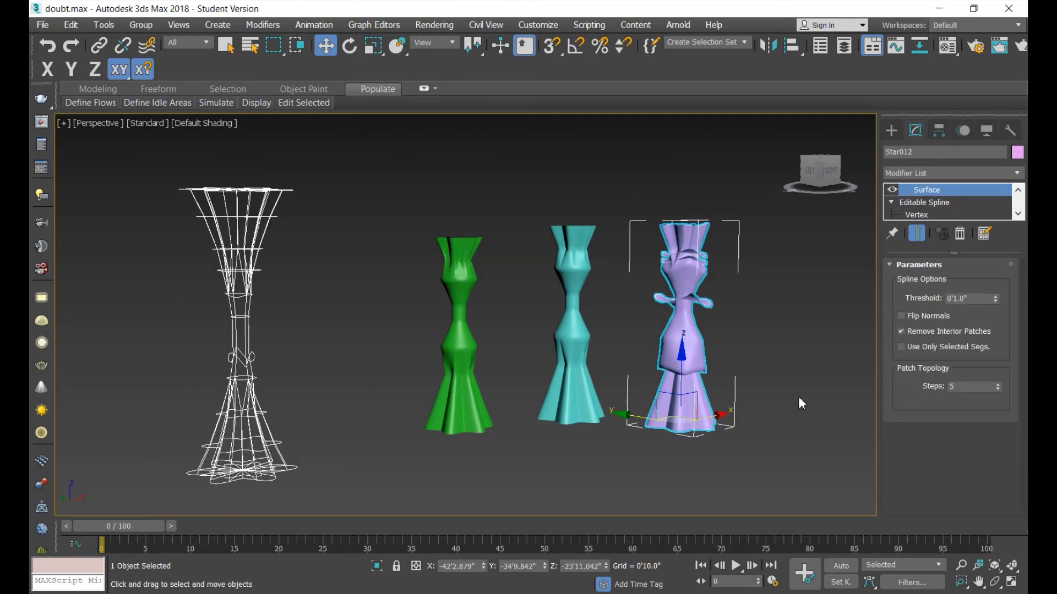